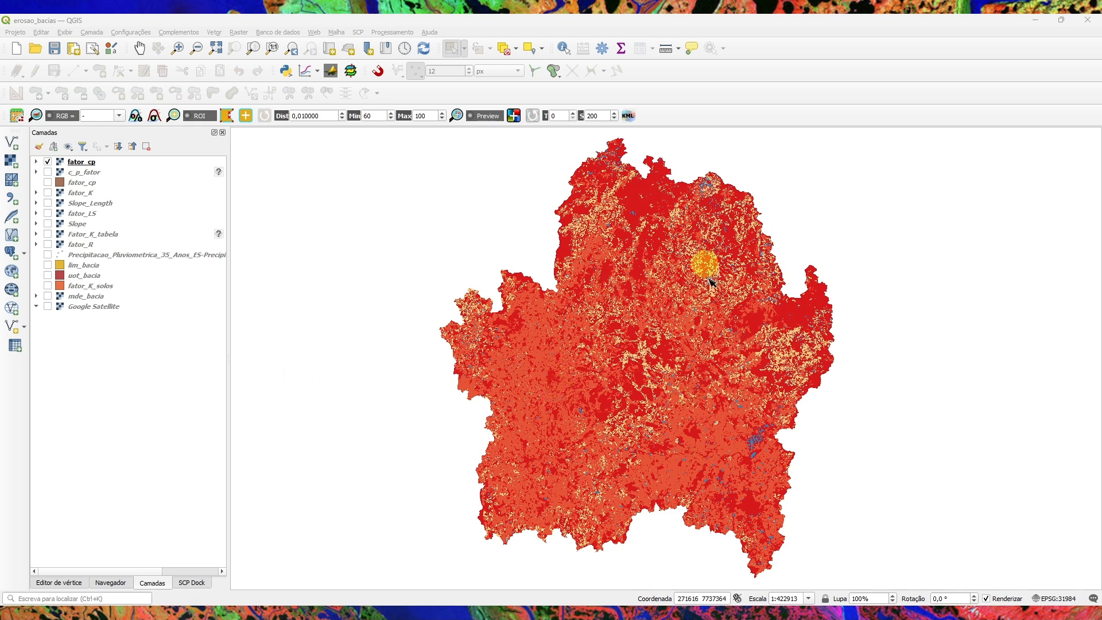
Start a Raster Calculator calculation with the output layer saved as perda_solos in the projeto_3_aula folder
click(244, 36)
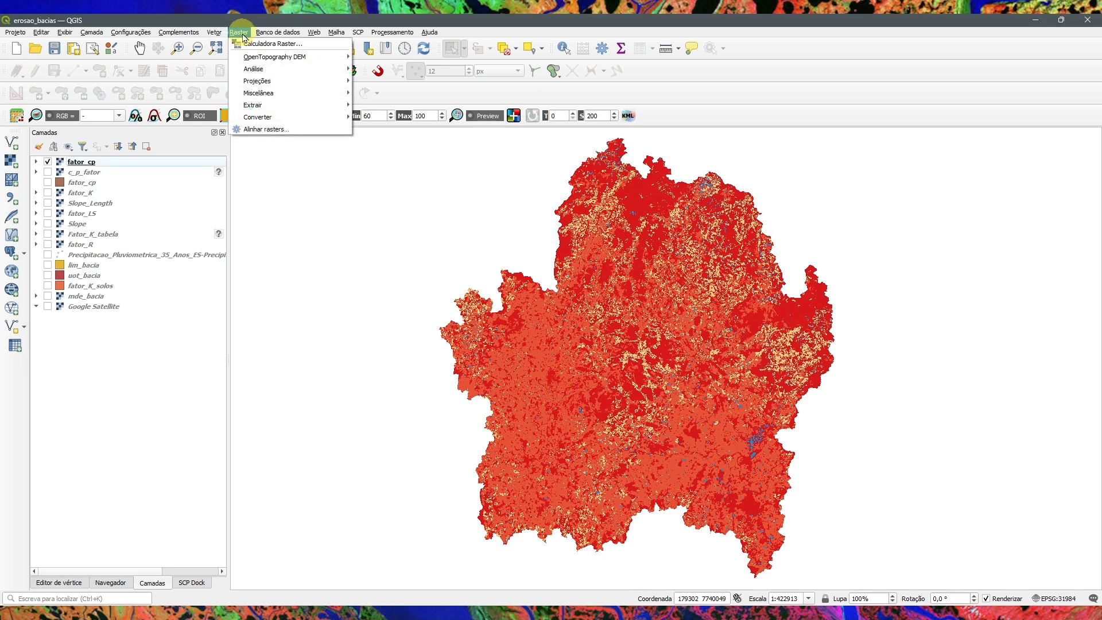
click(251, 43)
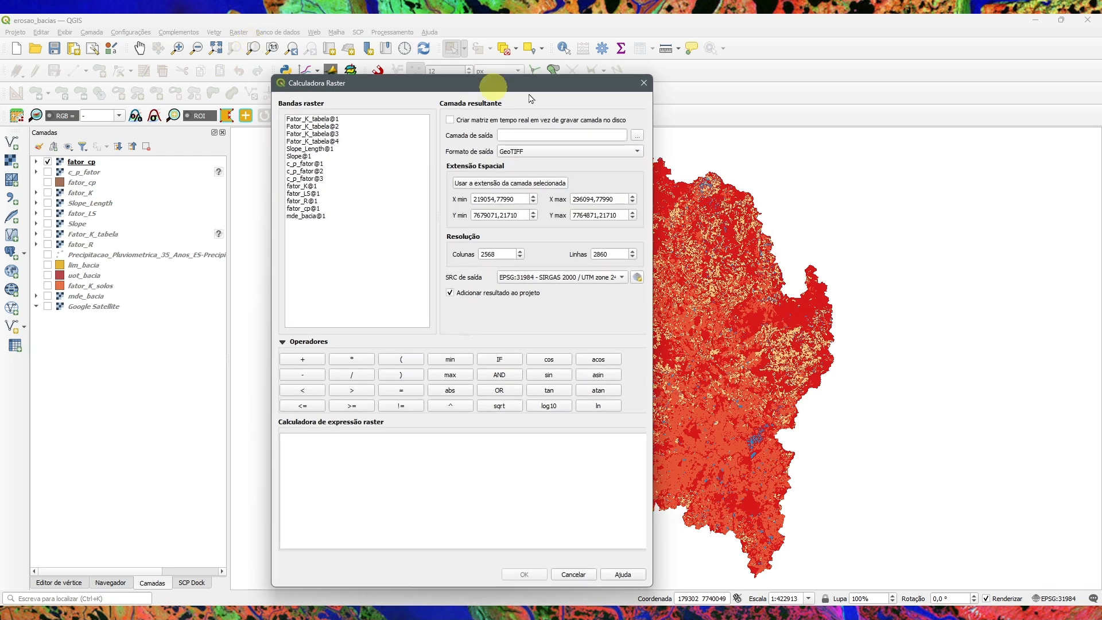
click(638, 135)
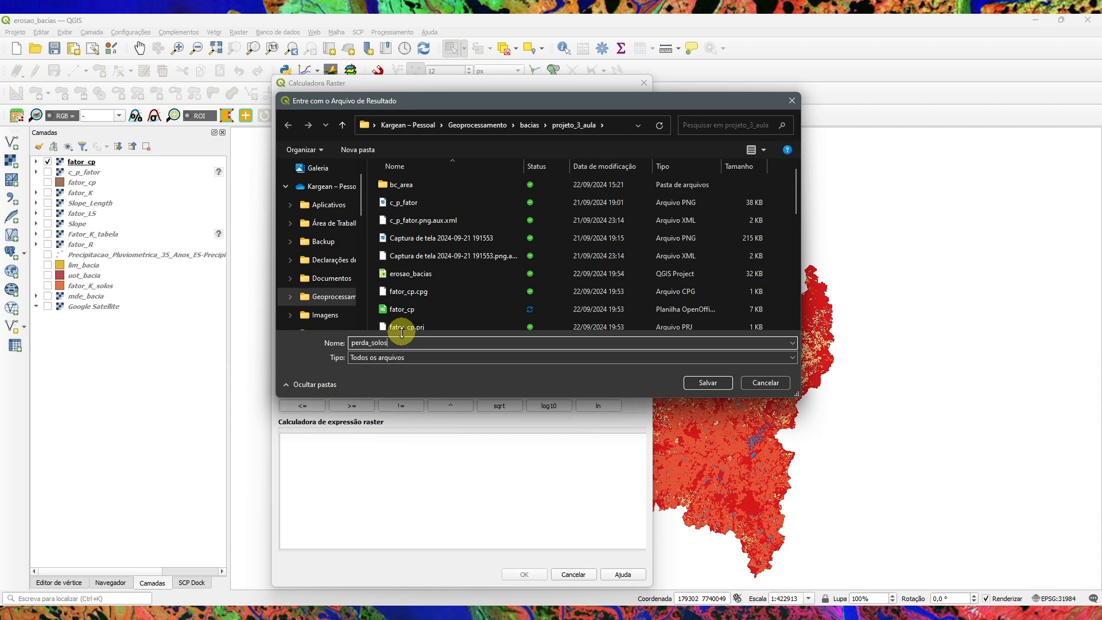
click(707, 383)
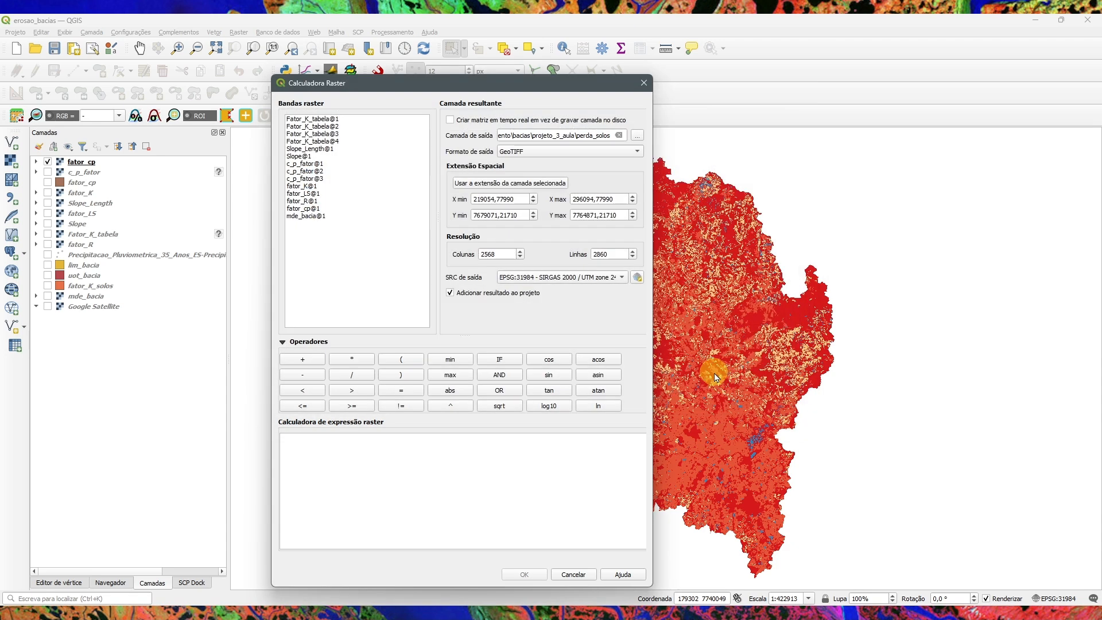
Build the expression "fator_R@1" * "fator_K@1" * "fator_LS@1" * "fator_cp@1" and run the raster calculation
click(453, 462)
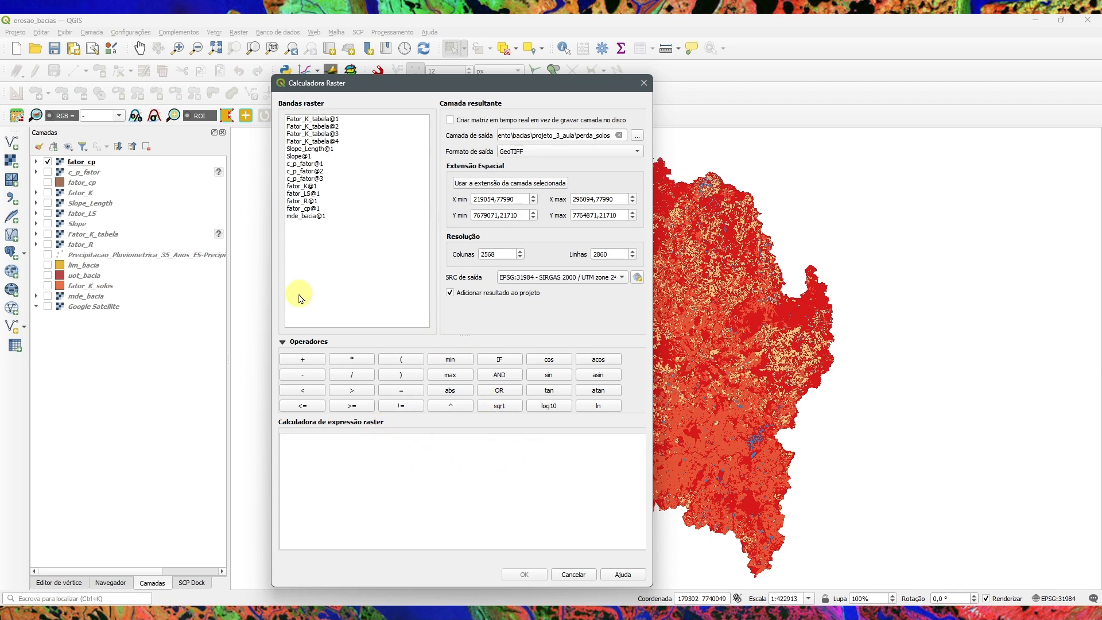
click(304, 202)
double_click(304, 204)
click(349, 360)
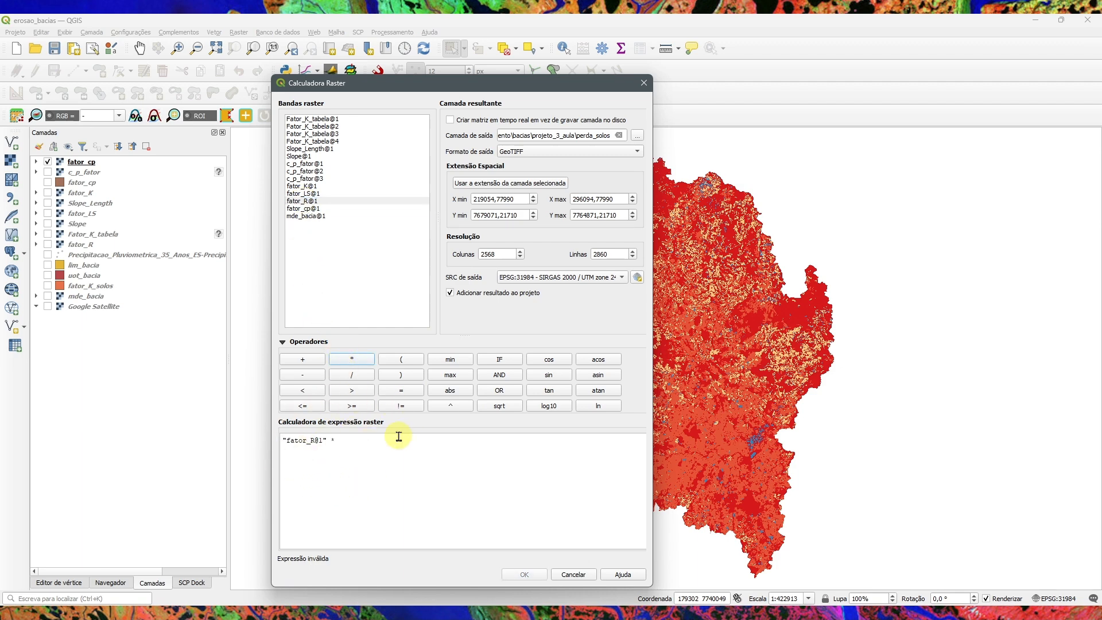
click(310, 187)
double_click(309, 188)
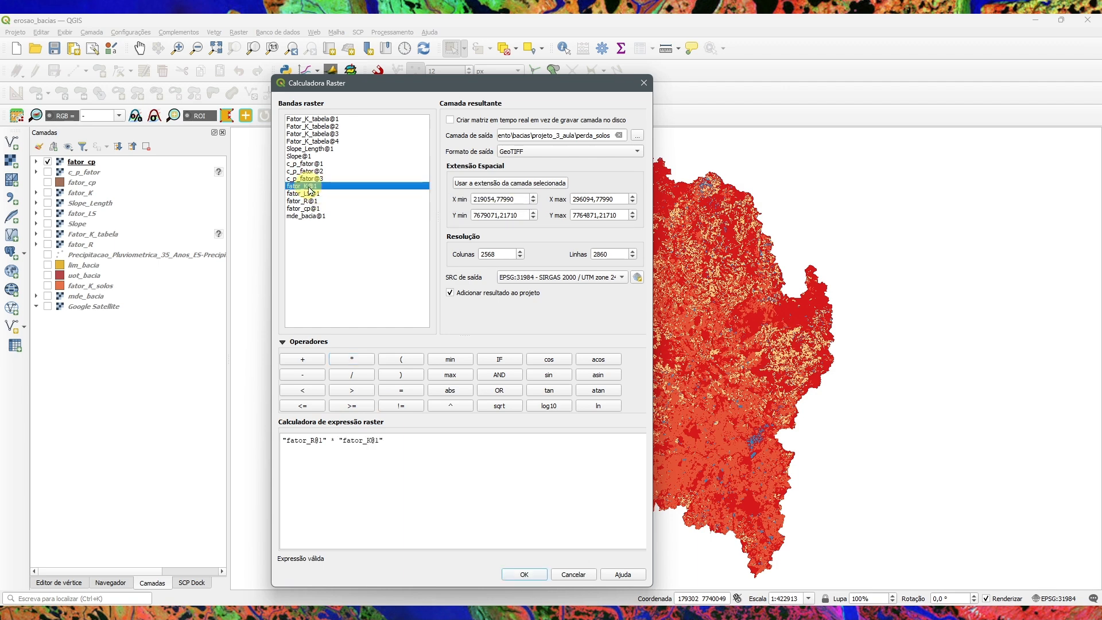
click(354, 359)
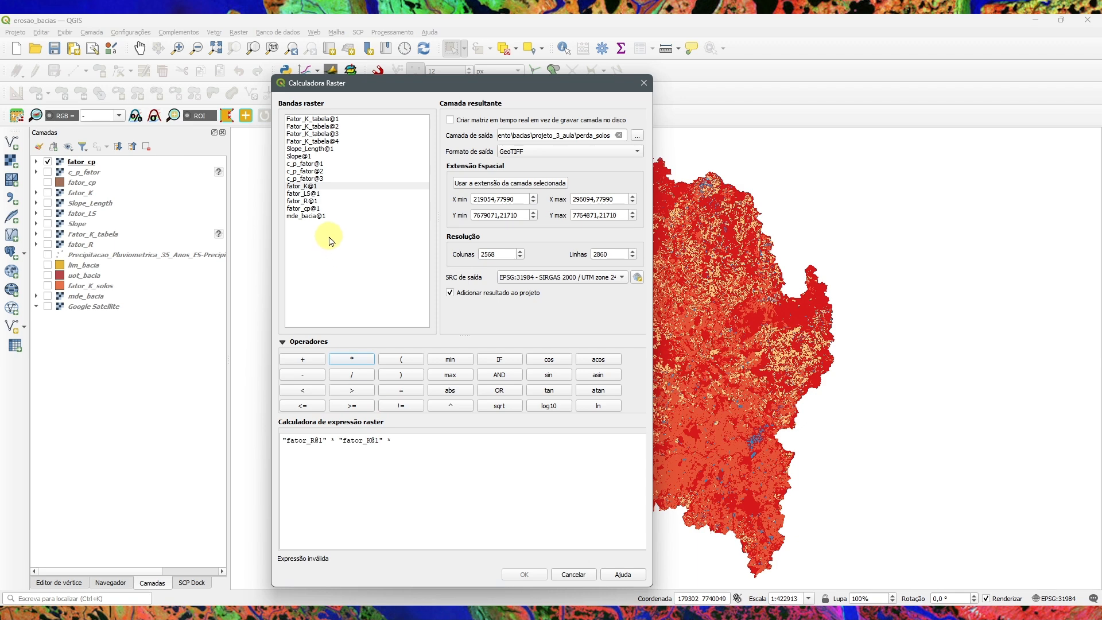
double_click(310, 194)
click(333, 358)
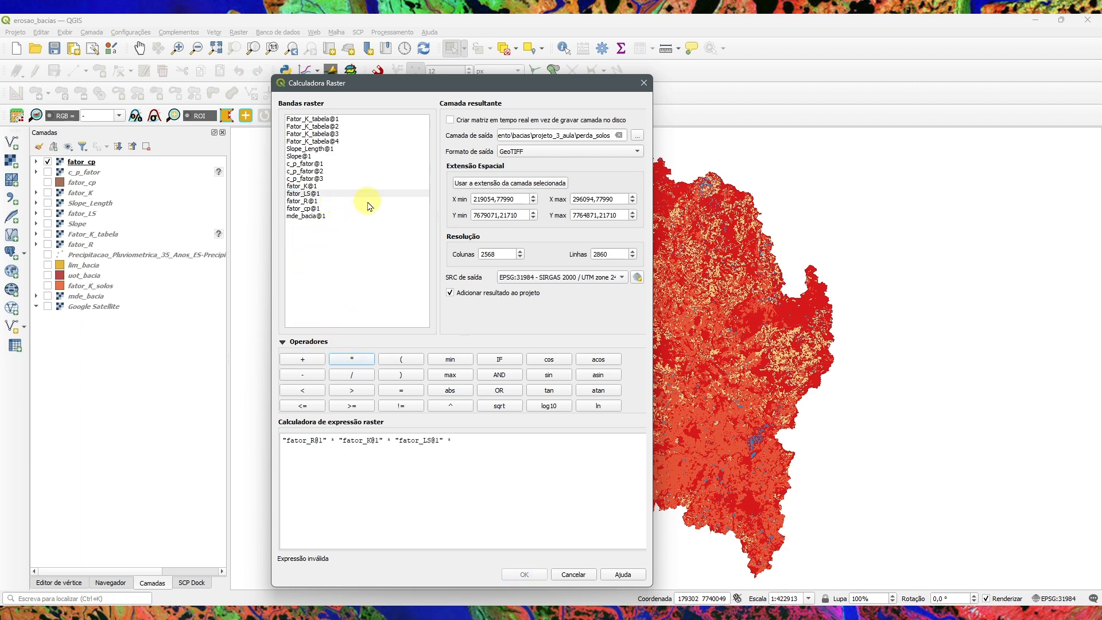
click(308, 209)
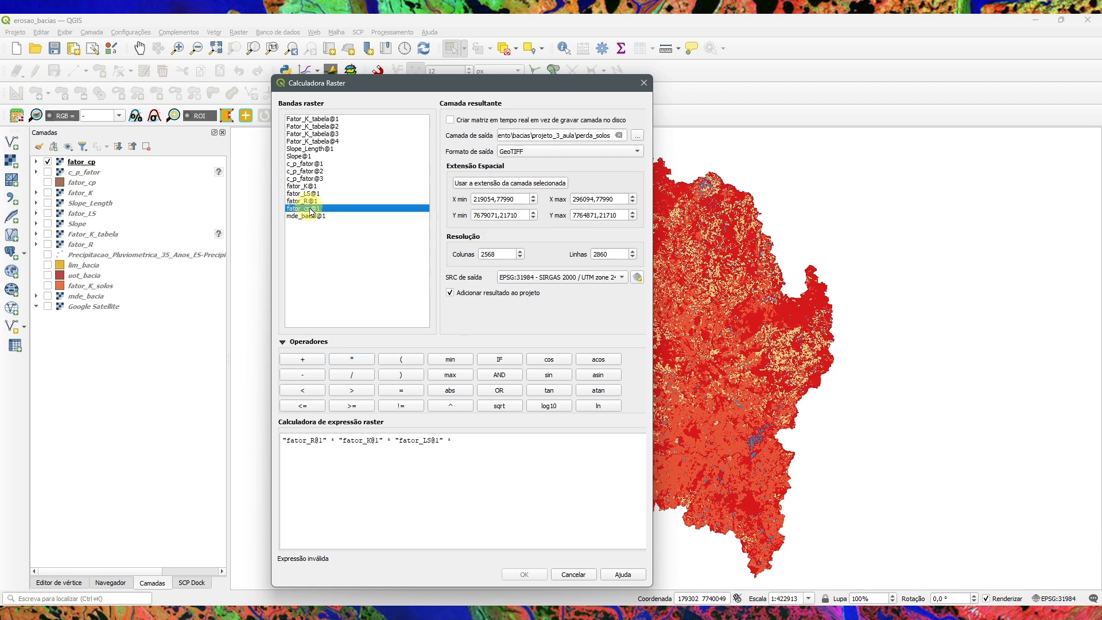
double_click(310, 209)
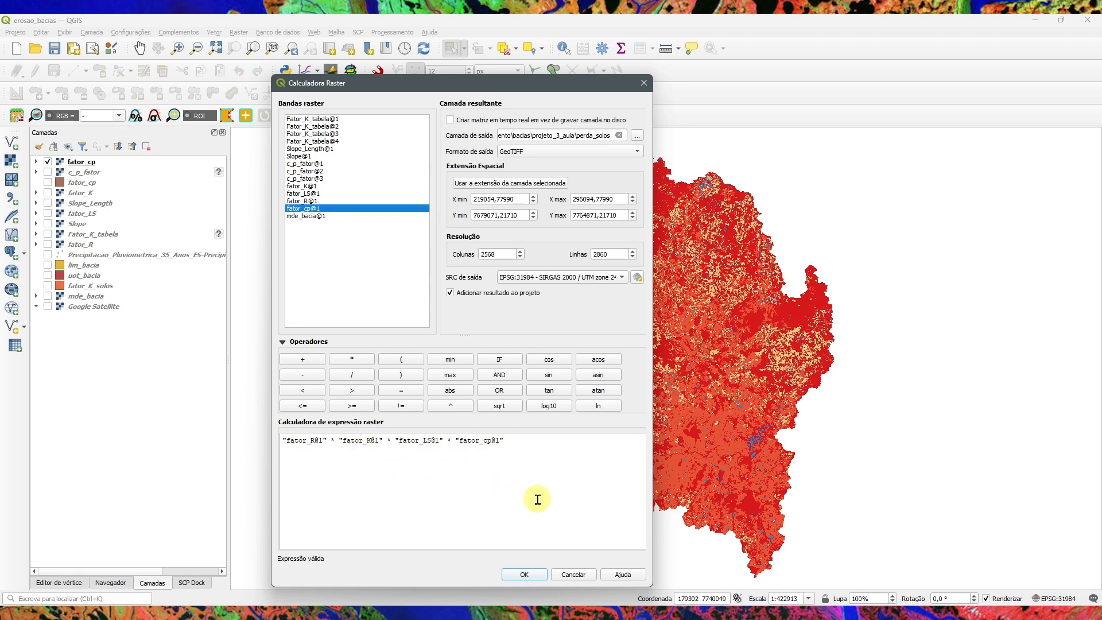
click(533, 576)
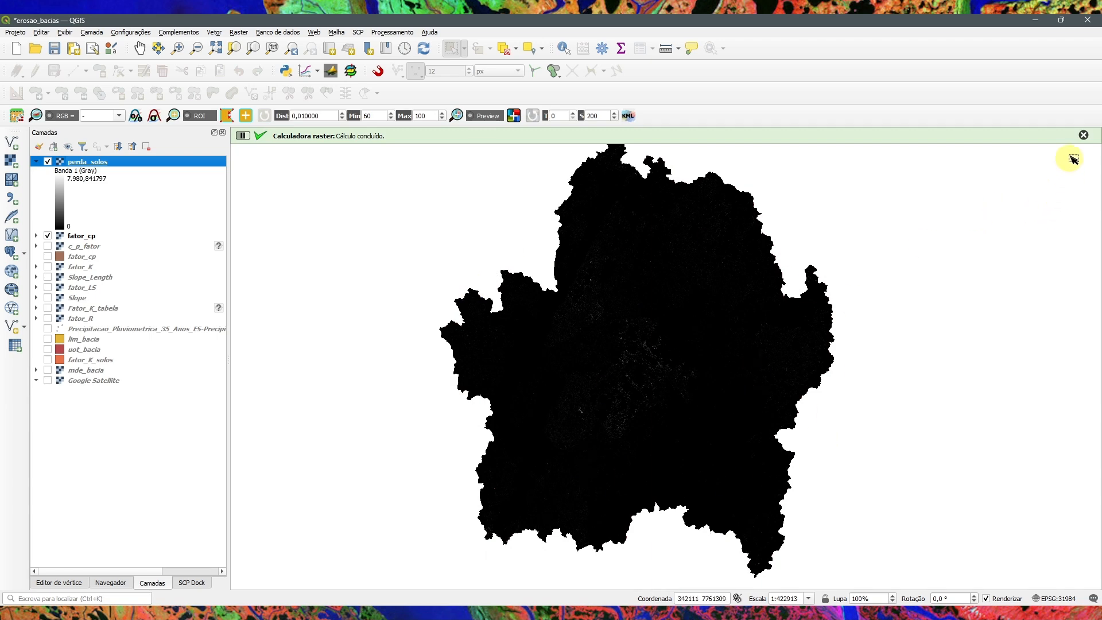
click(1083, 135)
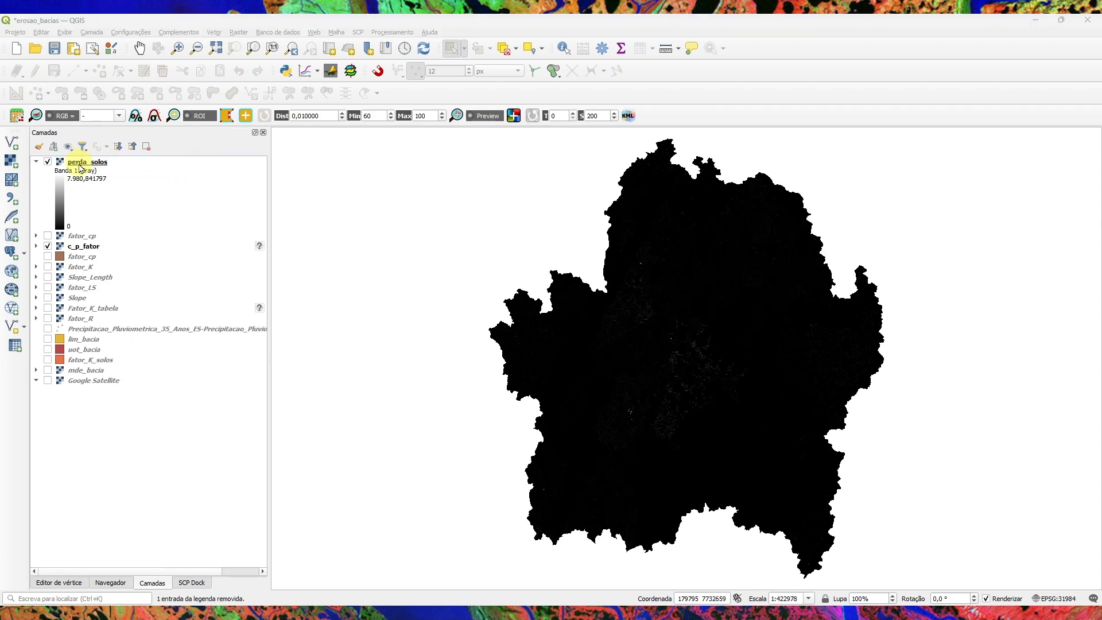
Calculate the histogram of the perda_solos layer and examine its value distribution near zero
double_click(79, 164)
click(339, 257)
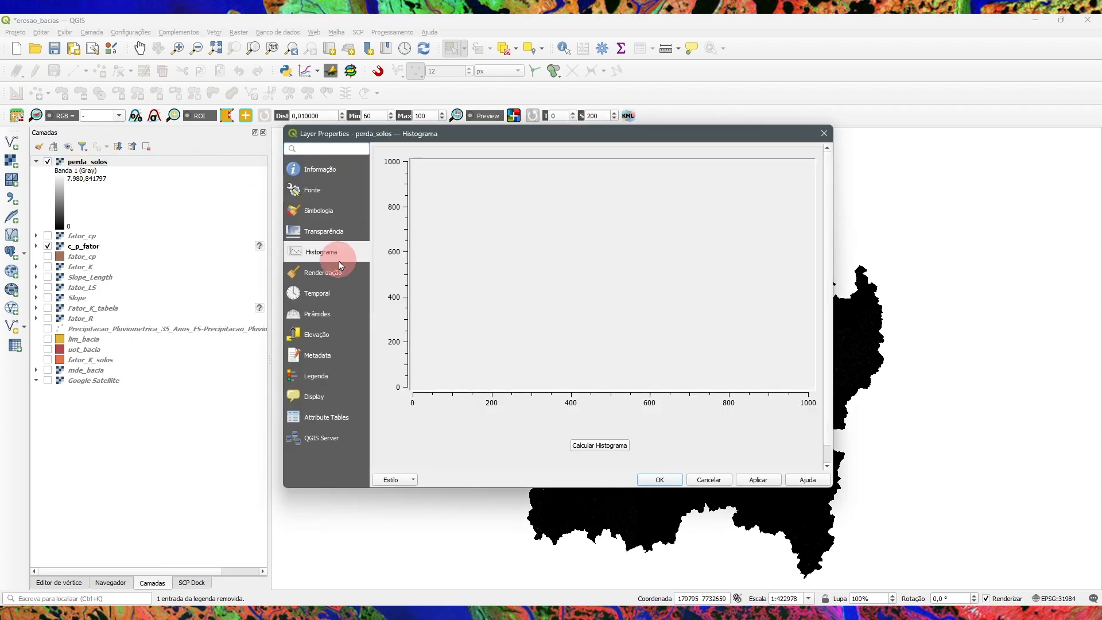
click(582, 446)
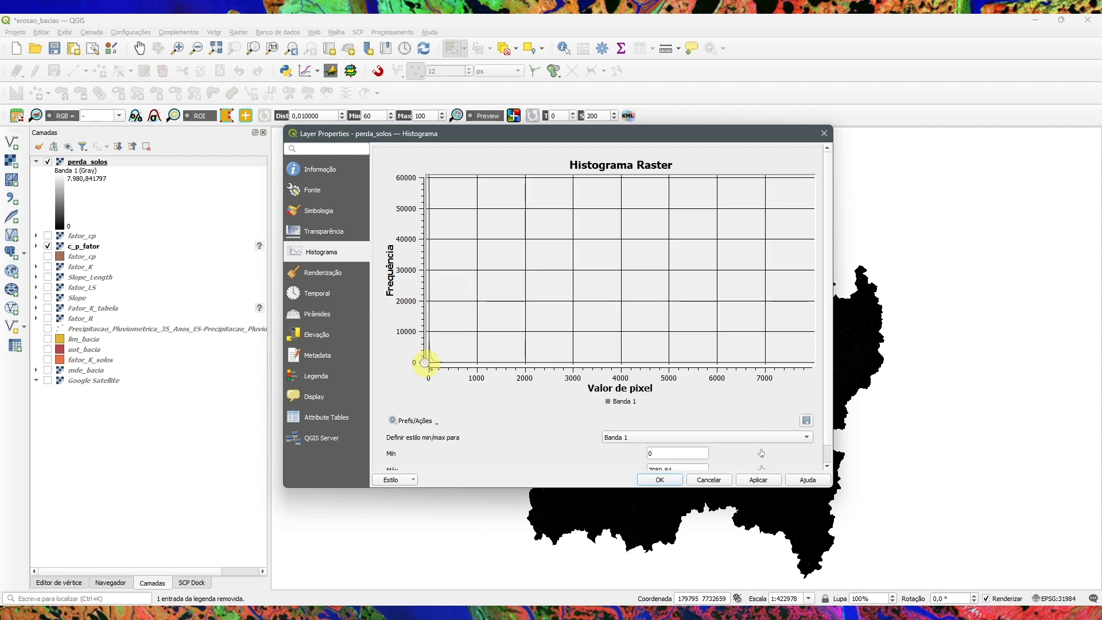
drag(451, 347, 418, 376)
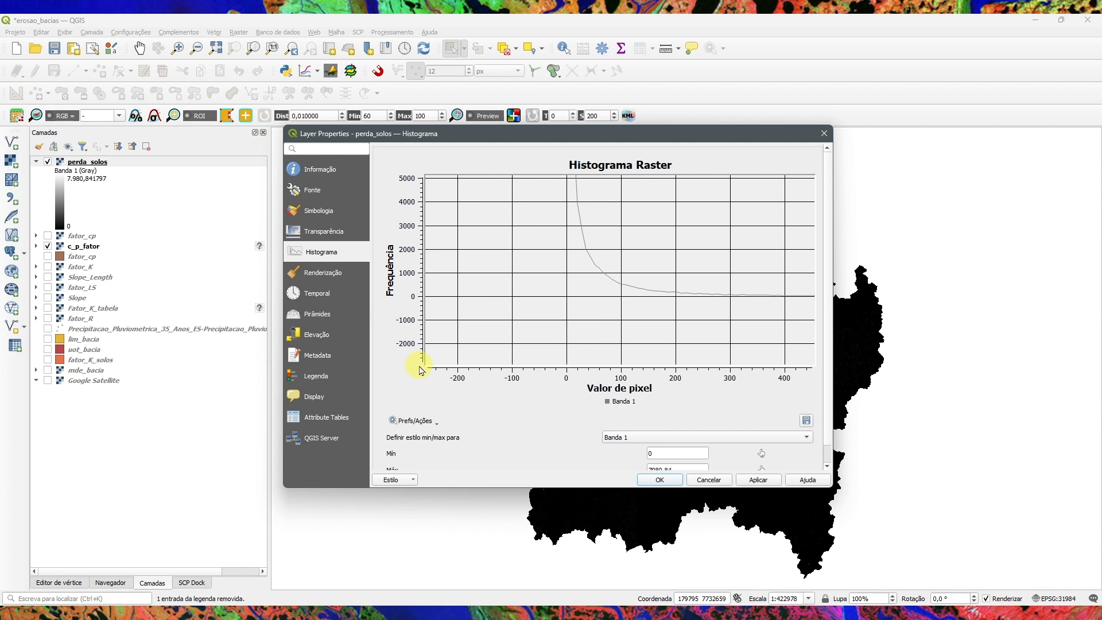
click(0, 308)
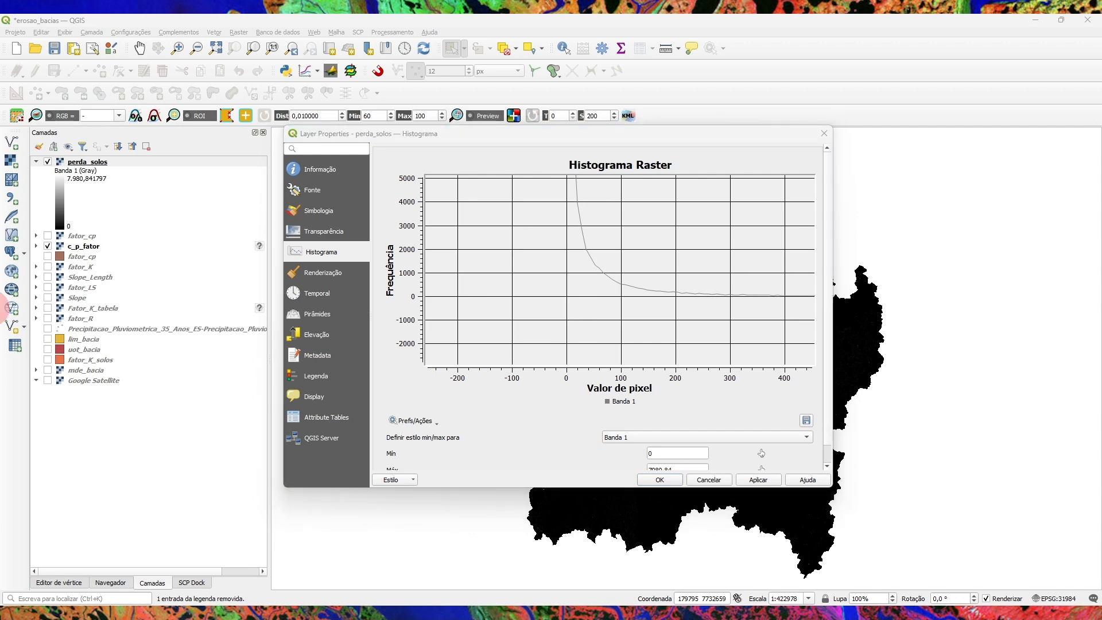
Set the perda_solos symbology to Banda simples falsa-cor and invert the colour ramp so it runs from green to red
click(313, 211)
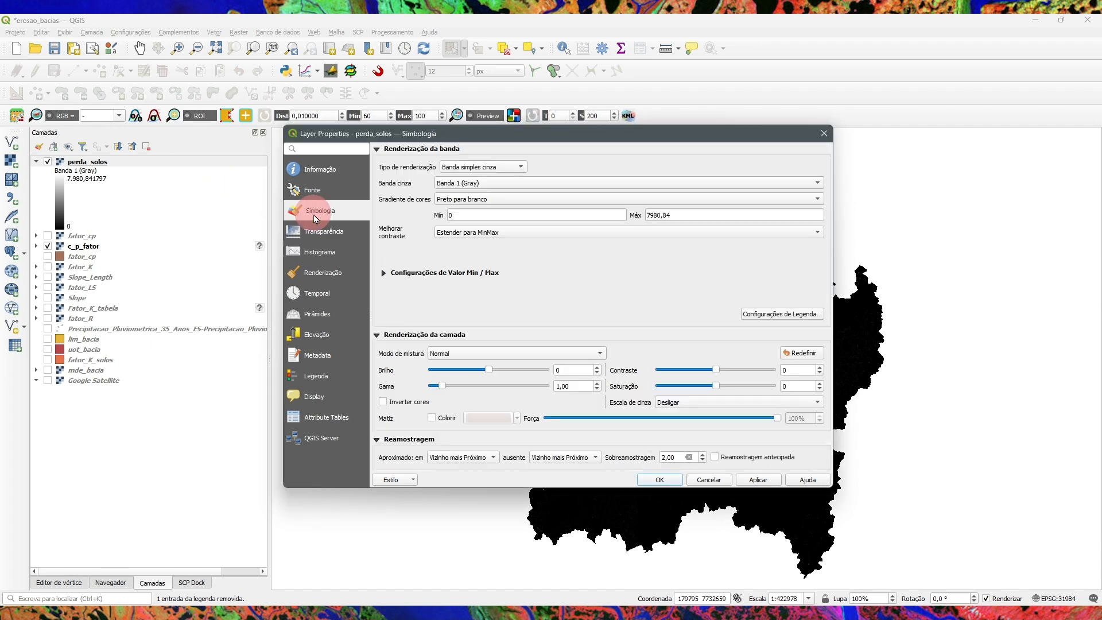
click(521, 164)
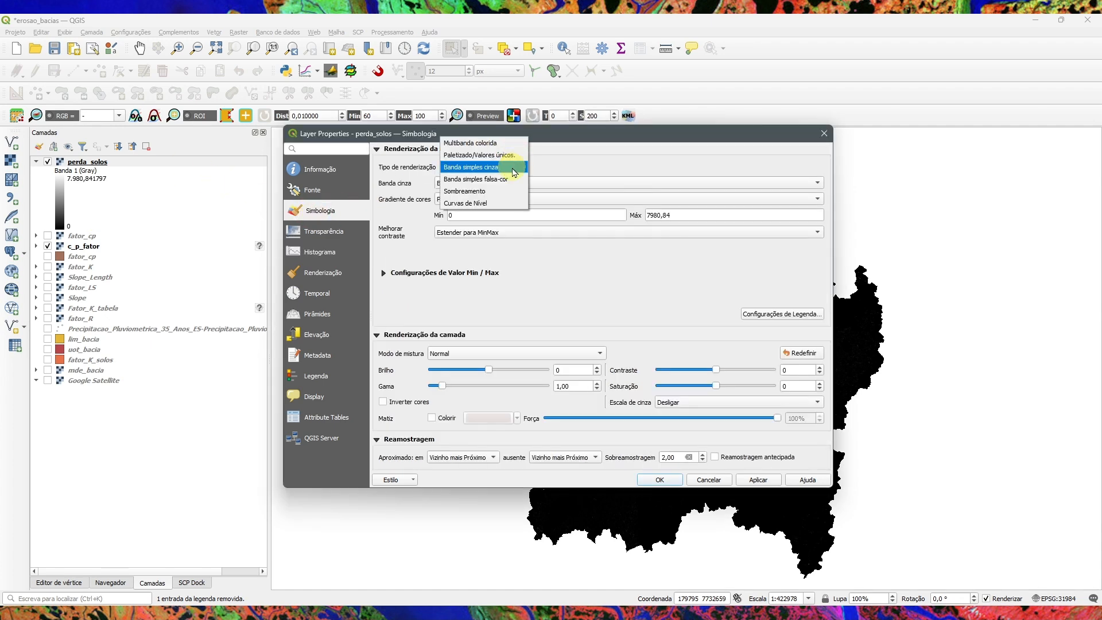
click(506, 179)
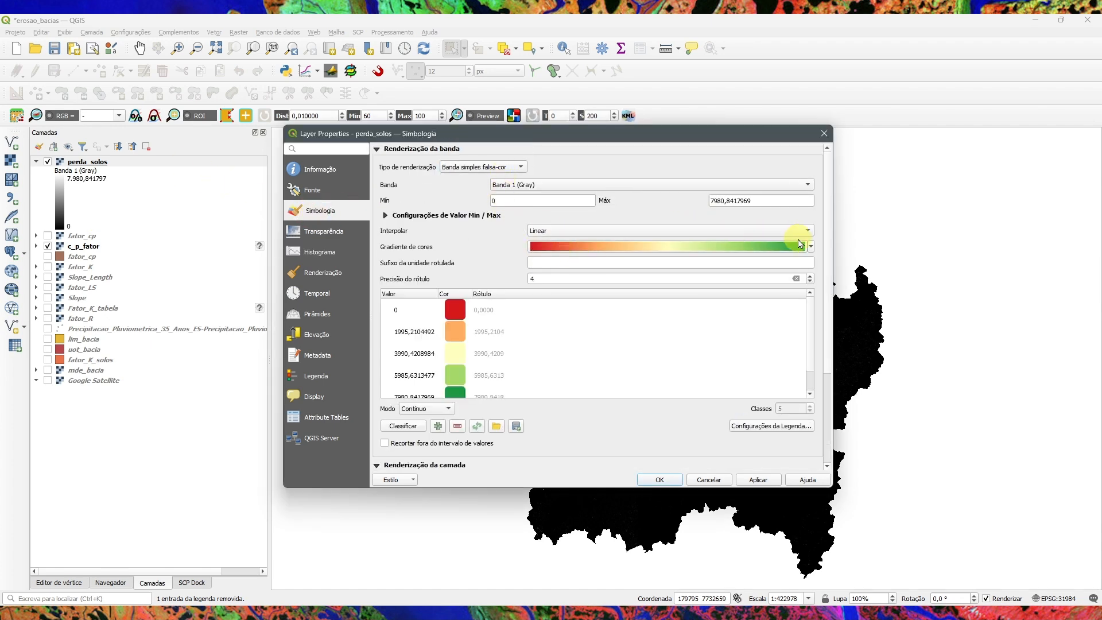
click(811, 246)
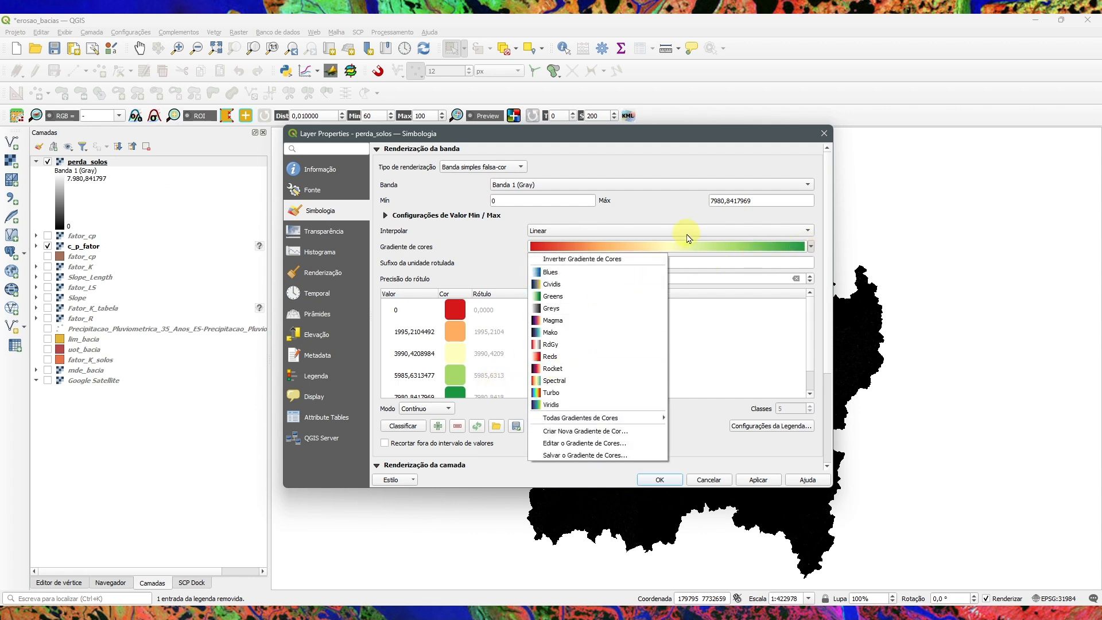
click(646, 264)
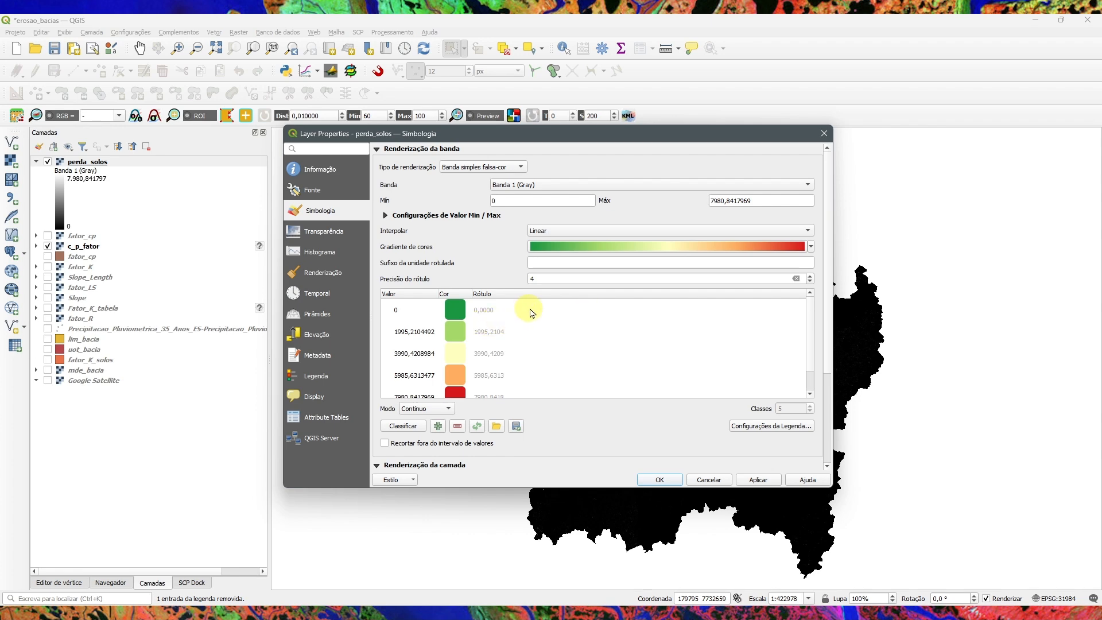
Set the perda_solos min/max values to a cumulative count cut of 2–98% and apply it
click(386, 216)
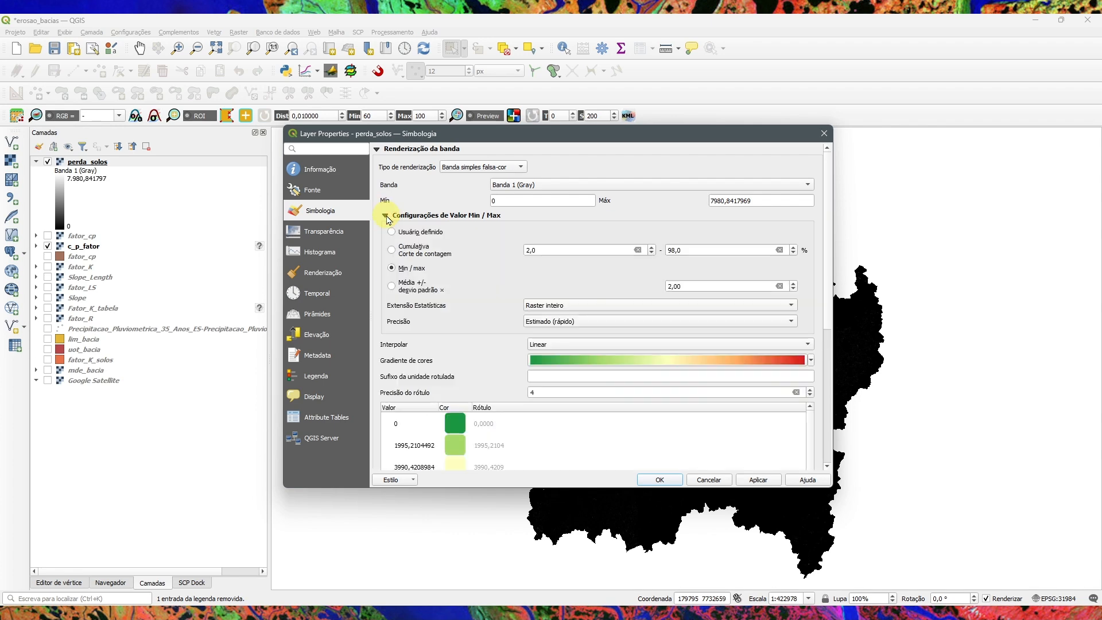
click(397, 250)
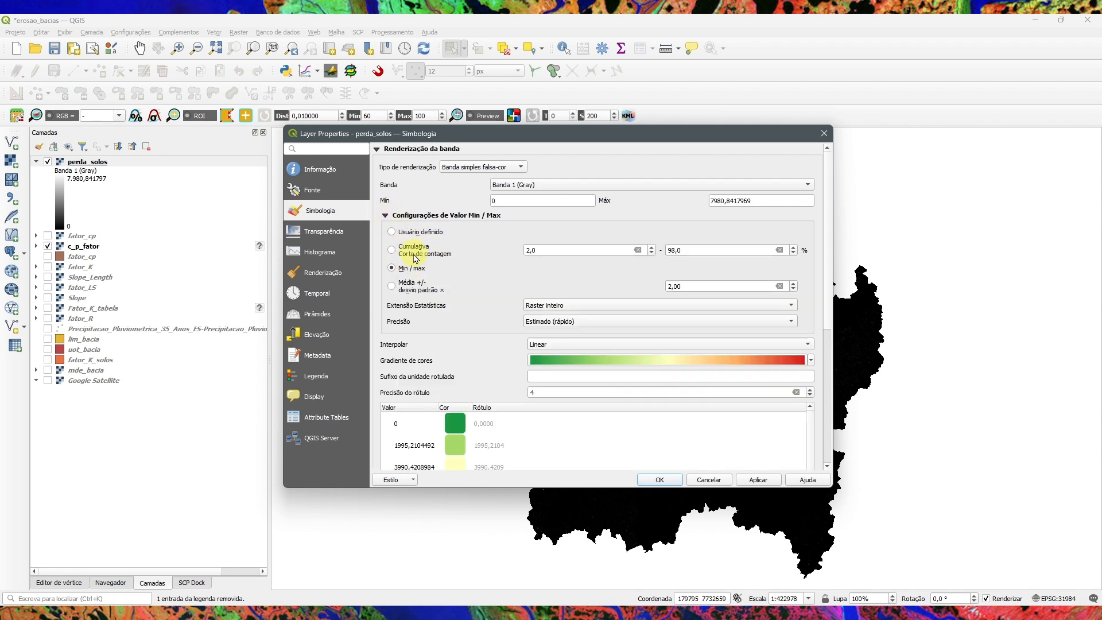
click(747, 482)
Pick 308 on the perda_solos histogram as the maximum style value and apply it to the layer
click(324, 261)
drag(469, 351, 422, 370)
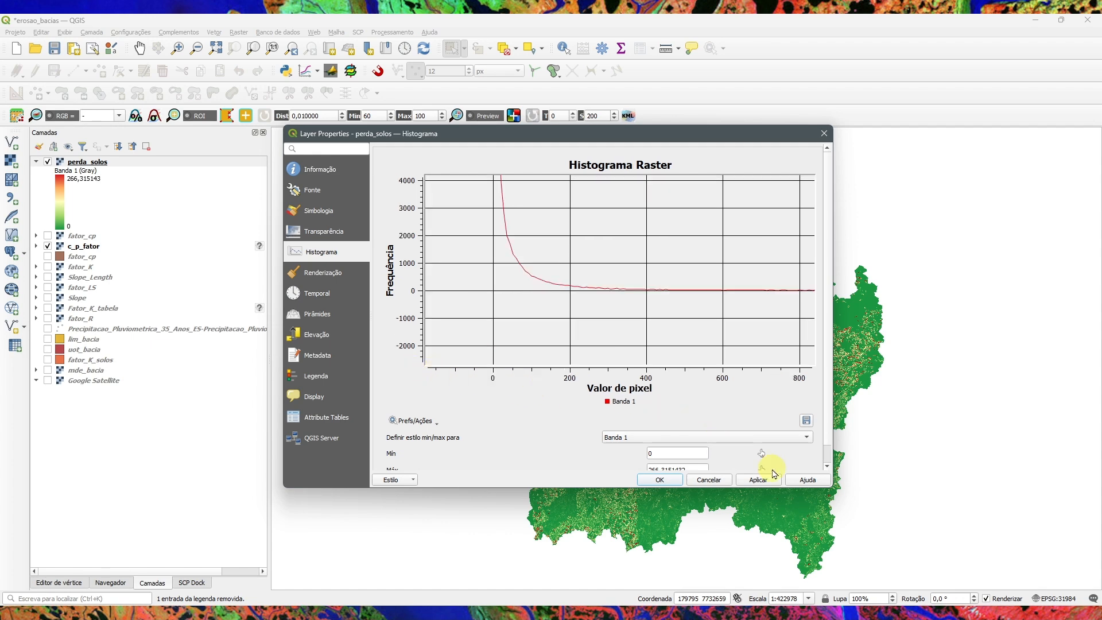
click(762, 467)
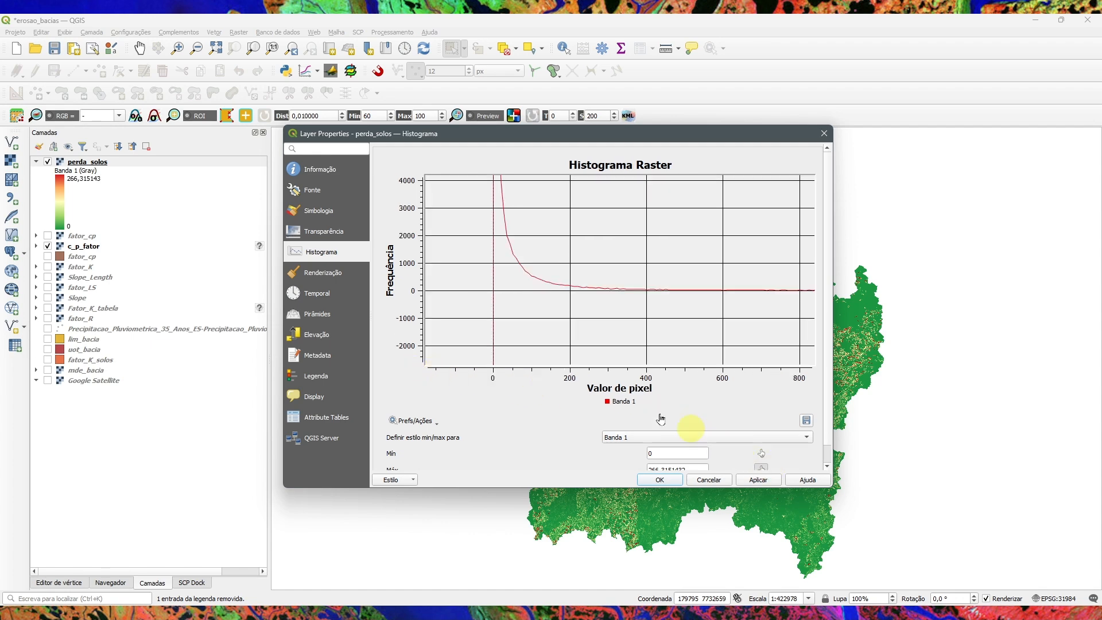
click(612, 294)
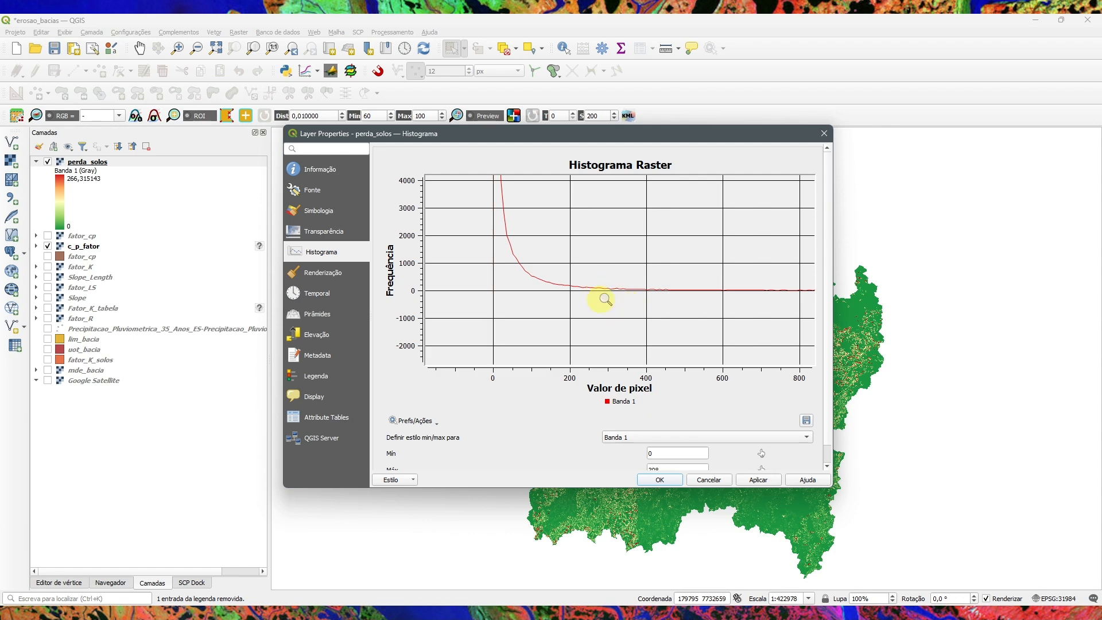
click(754, 486)
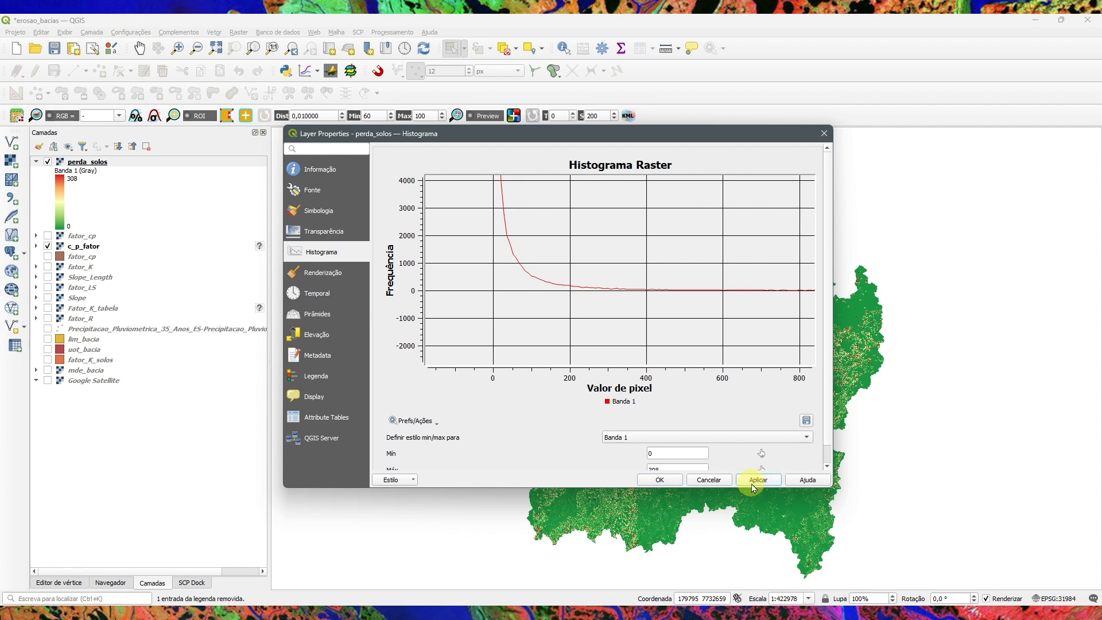
click(658, 480)
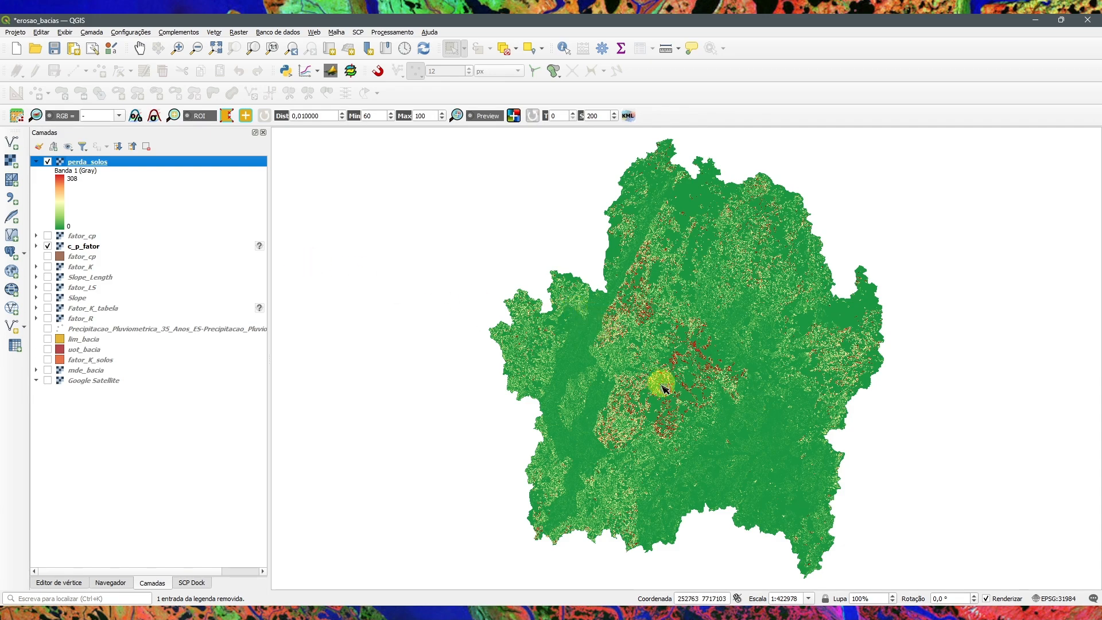
Show the Google Satellite layer and toggle perda_solos off and on to compare the soil-loss areas with the imagery
scroll(671, 396, up, 2)
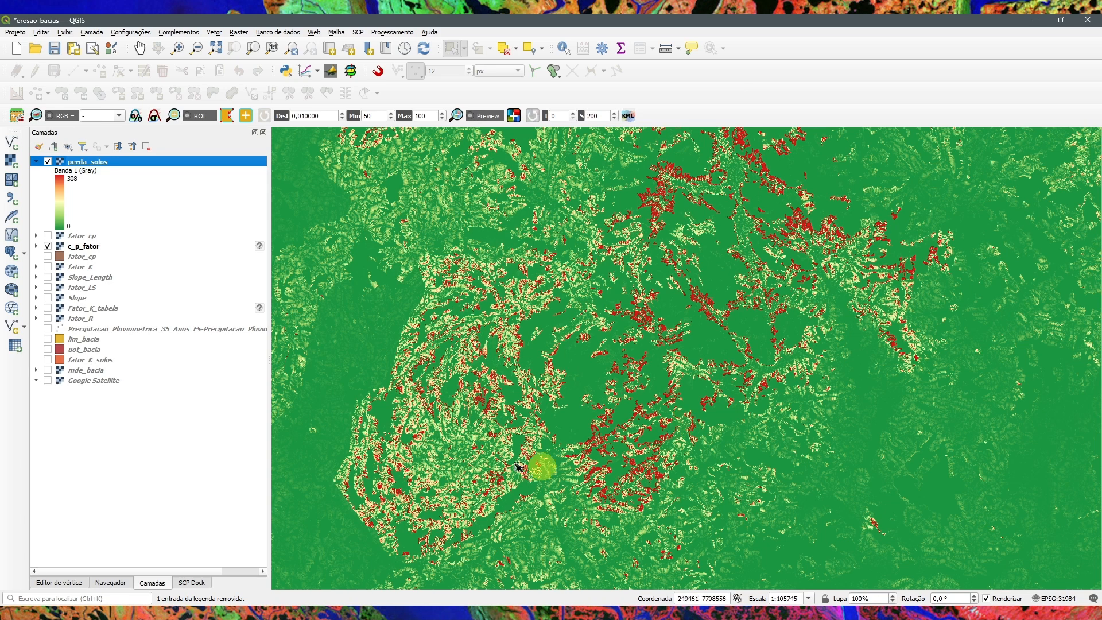
click(50, 381)
click(48, 162)
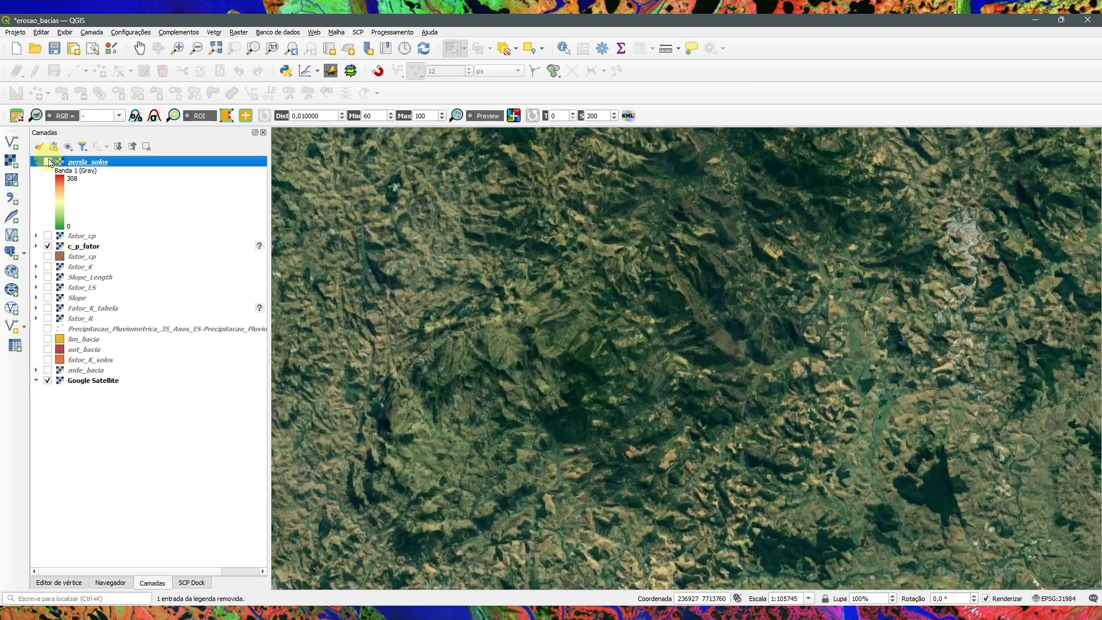
click(49, 162)
click(48, 162)
click(48, 162)
click(48, 162)
click(48, 162)
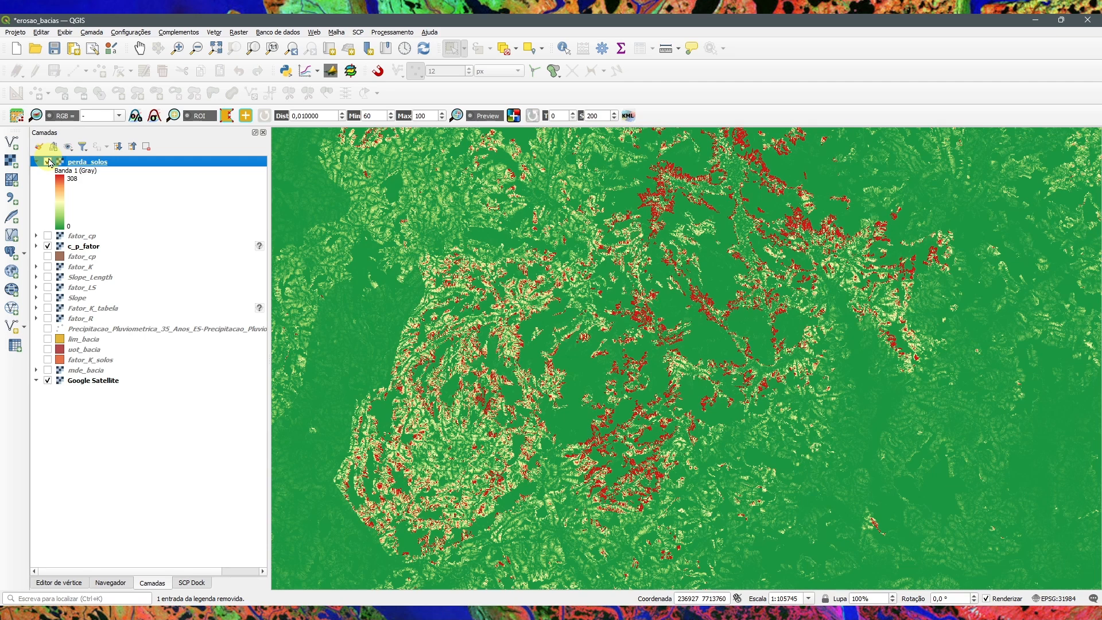
click(48, 162)
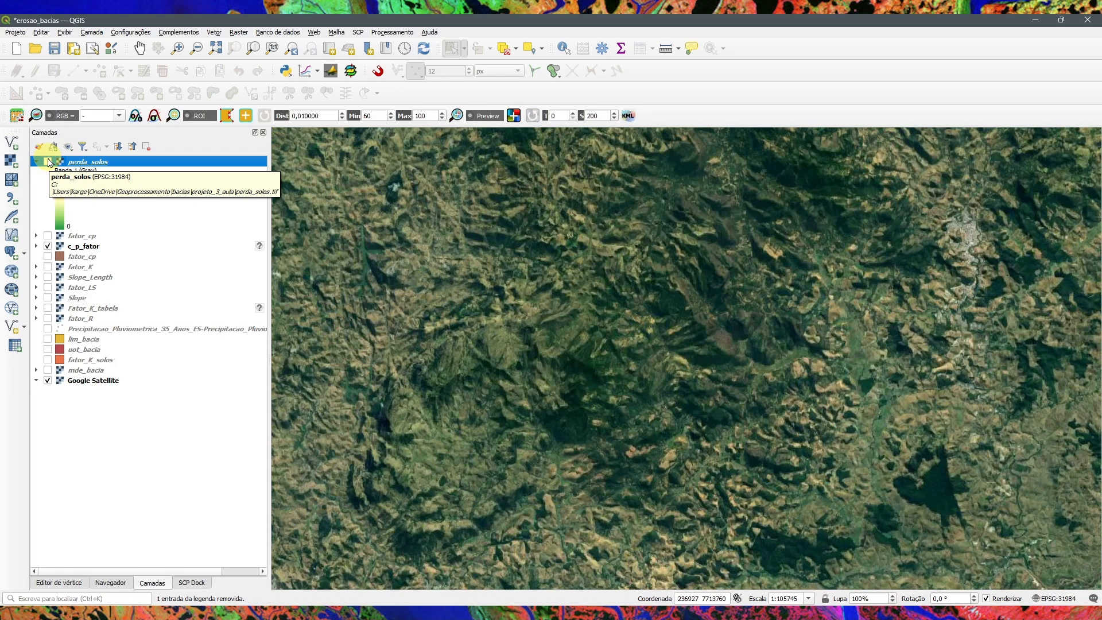
click(48, 162)
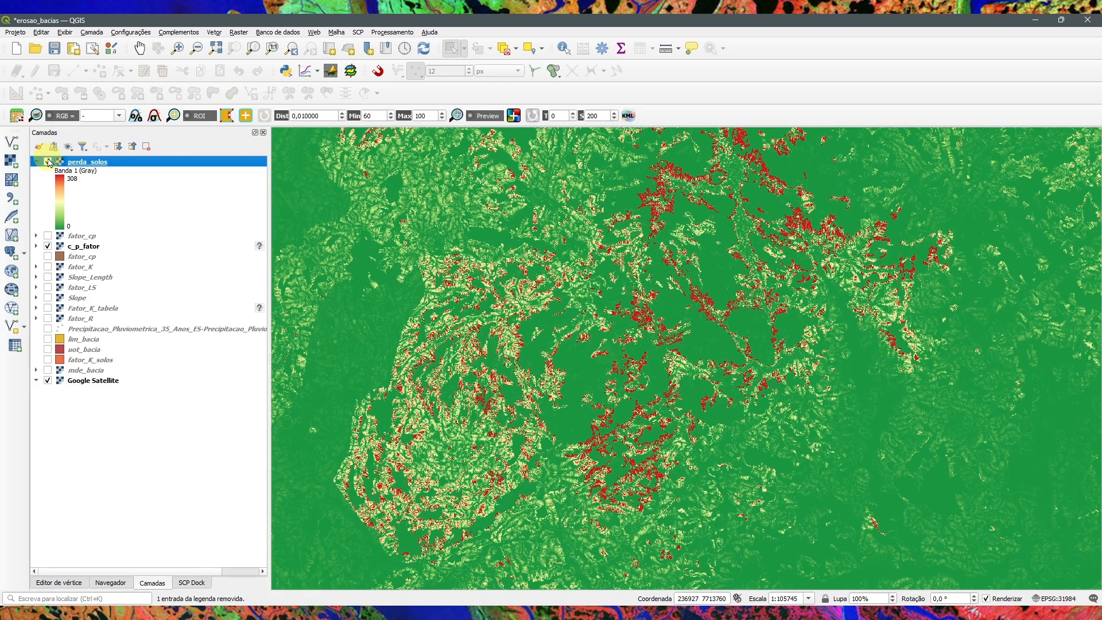
scroll(399, 289, down, 1)
scroll(566, 330, down, 1)
click(593, 319)
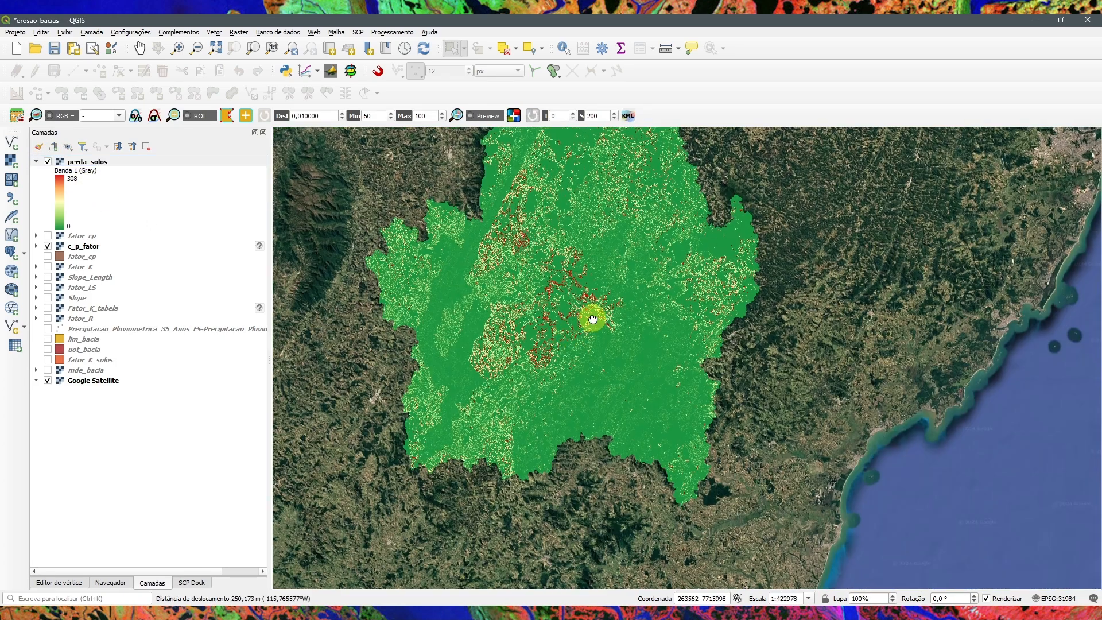
drag(592, 320, 584, 383)
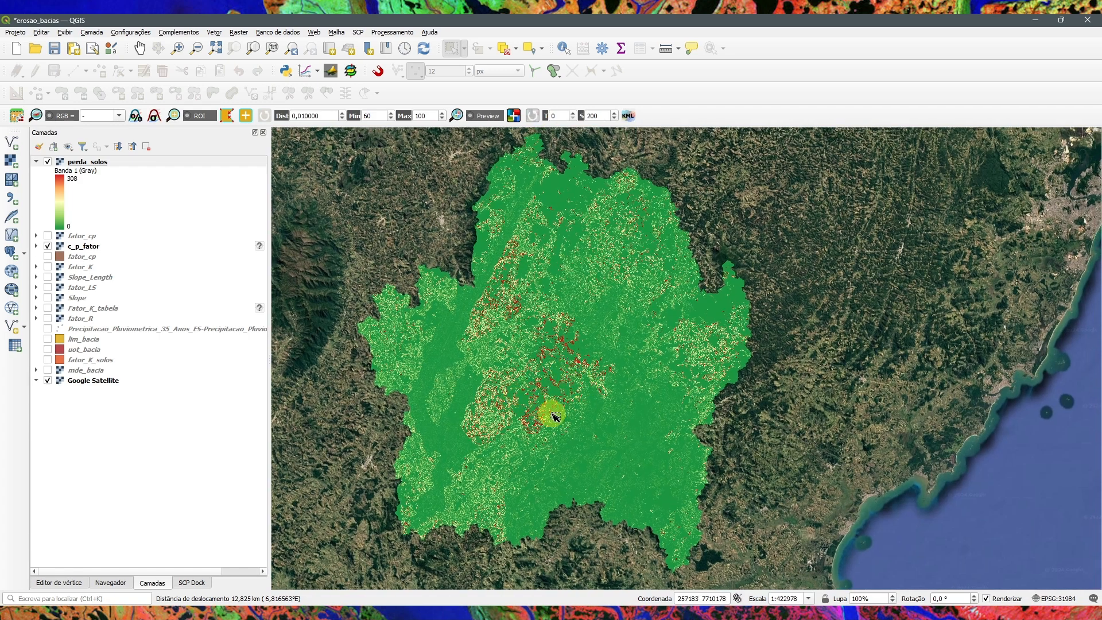
scroll(555, 416, up, 1)
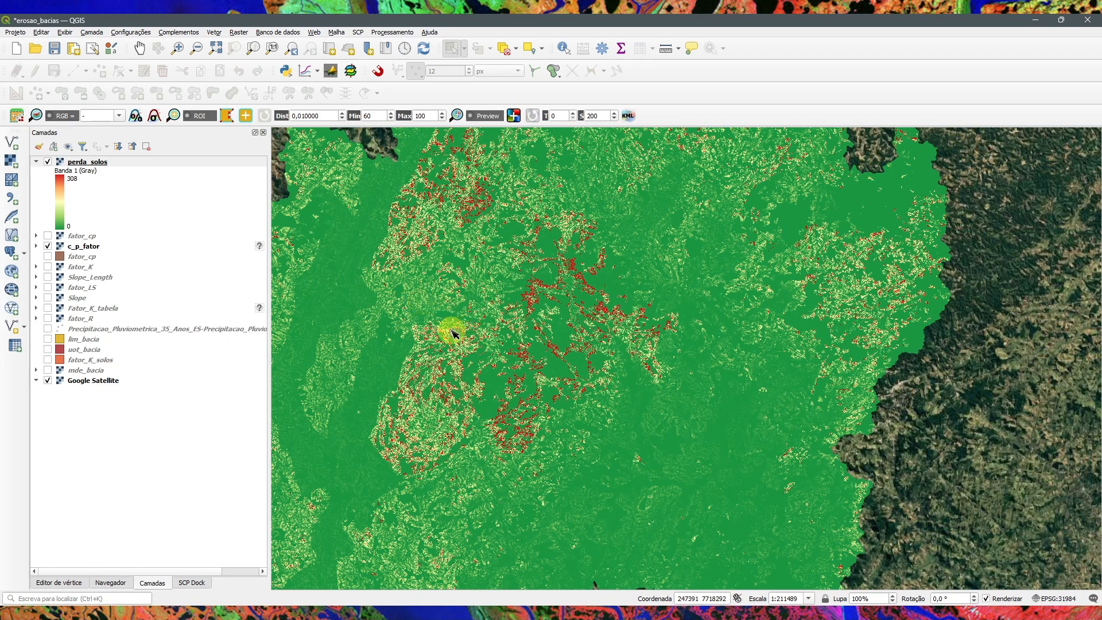
scroll(452, 332, down, 1)
drag(450, 327, 489, 376)
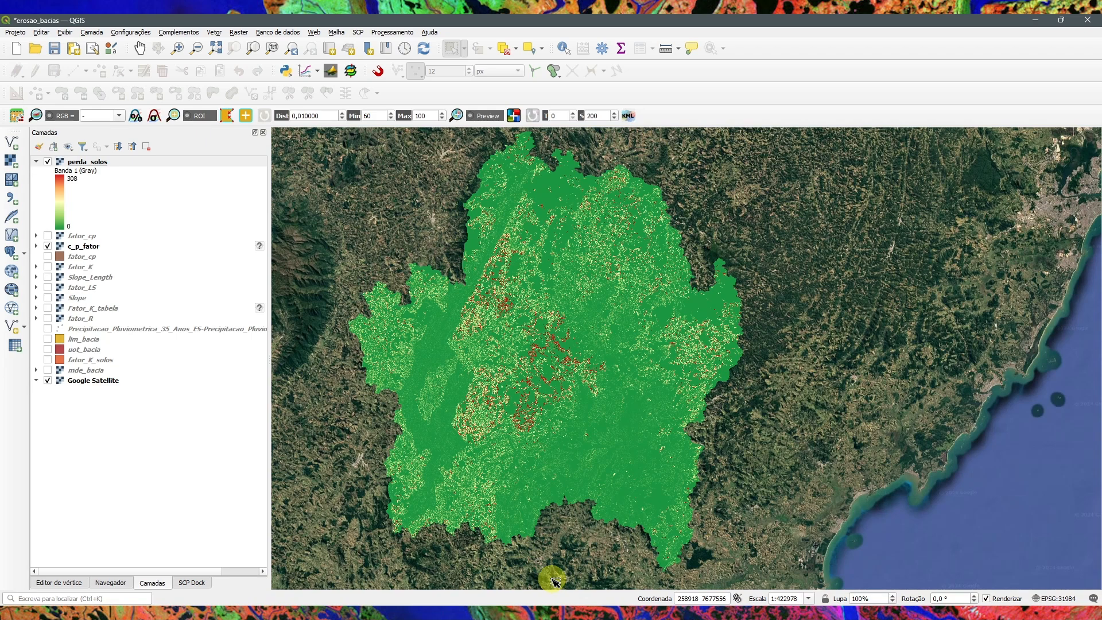
Show the lim_bacia layer and make perda_solos the active layer
click(47, 339)
click(60, 343)
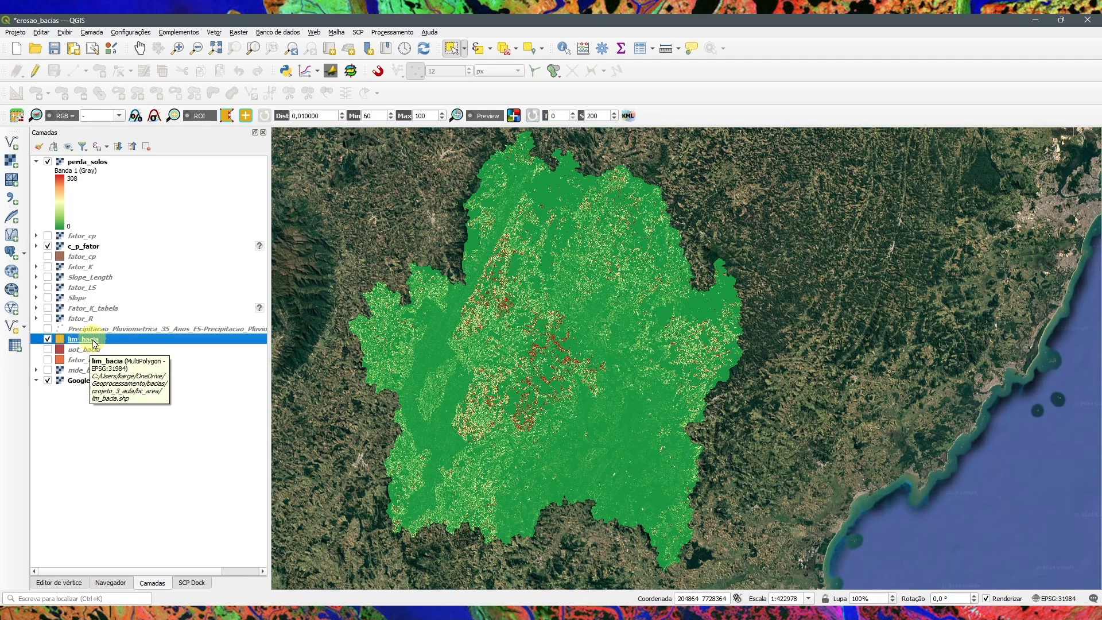
click(87, 163)
Search the processing toolbox for "zonal", open Estatísticas zonais and set lim_bacia as its input layer
click(392, 33)
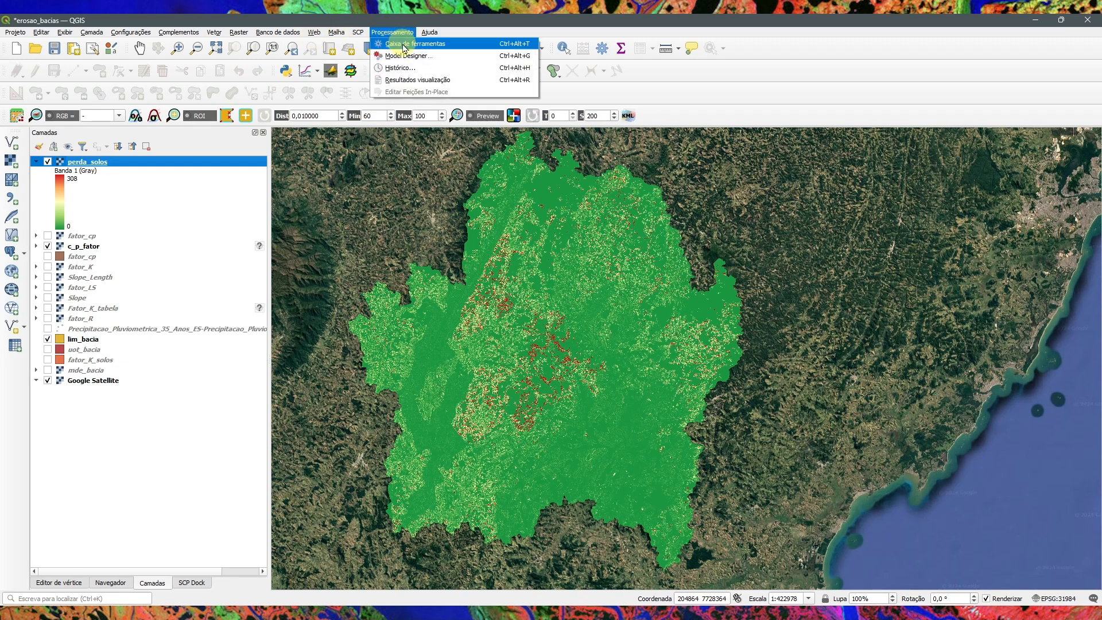
click(418, 43)
double_click(895, 161)
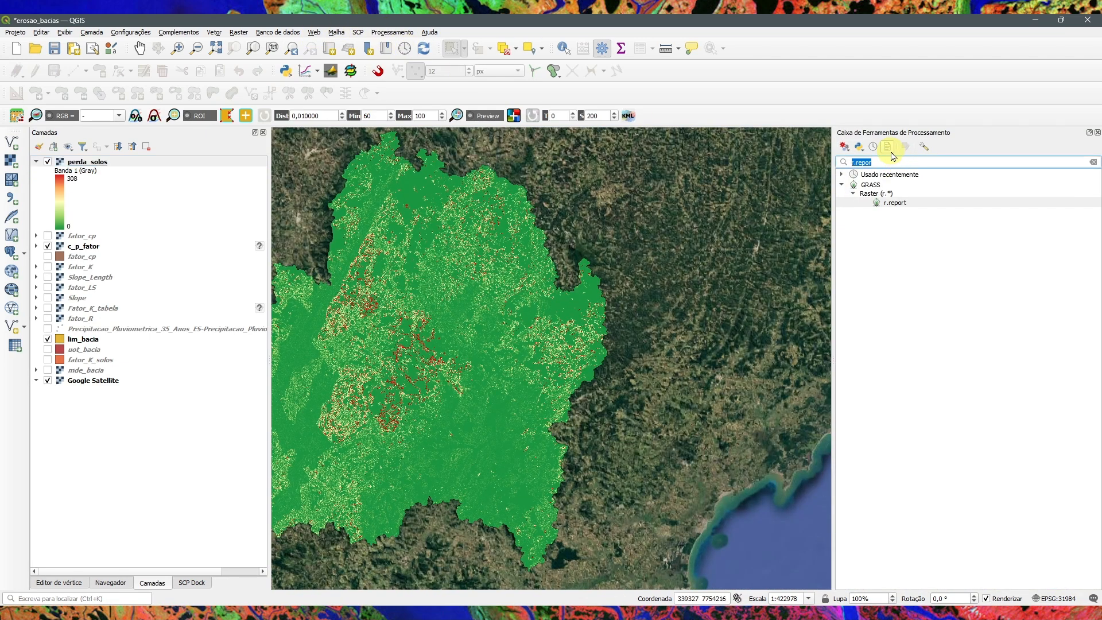
text(zonal)
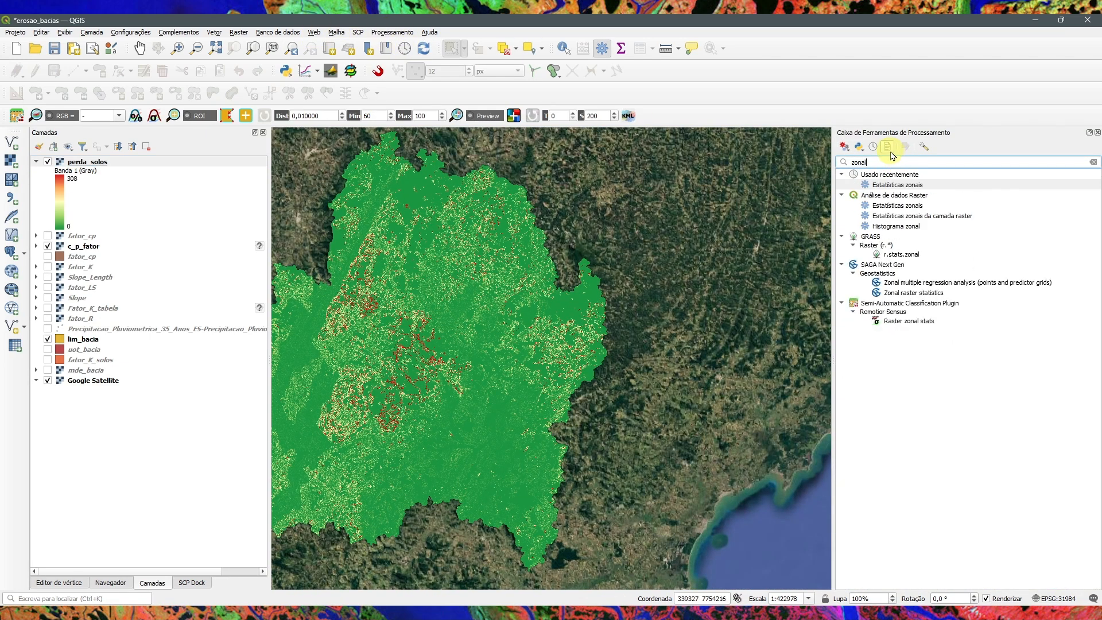
double_click(909, 186)
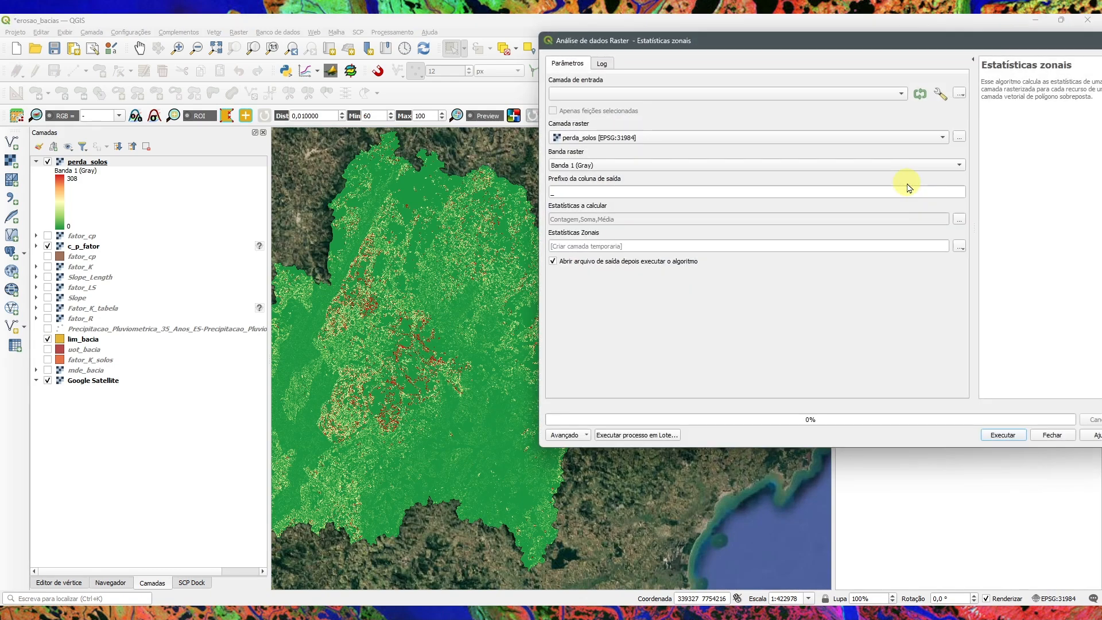
click(608, 94)
click(620, 111)
drag(680, 39, 582, 37)
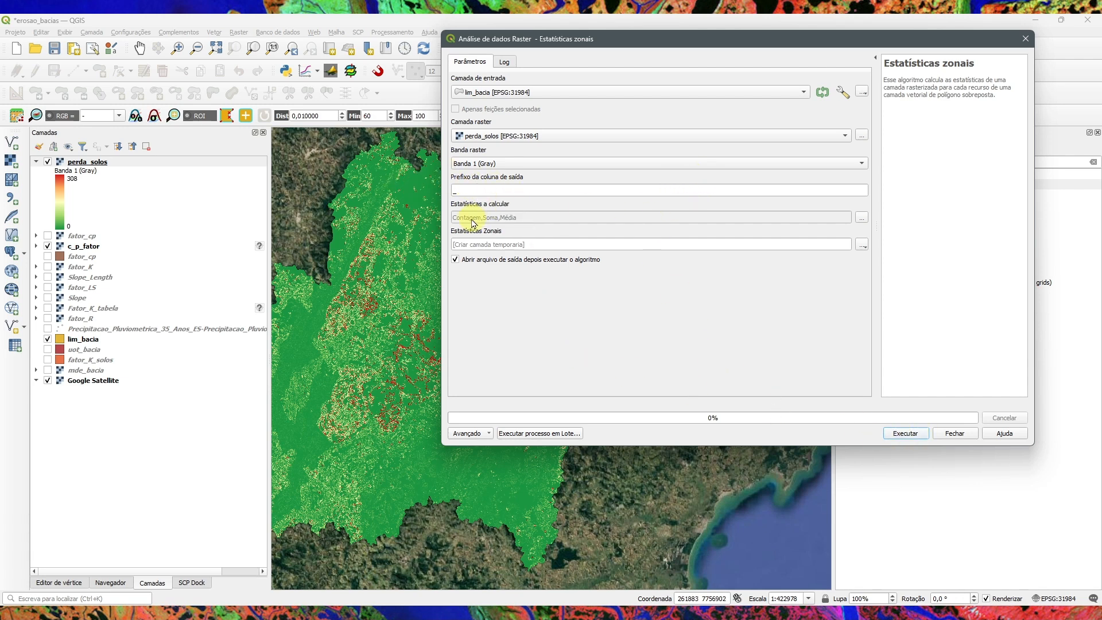
Add Mediana, St dev and Maioria to the statistics to calculate, run the zonal statistics and close the tool
click(862, 217)
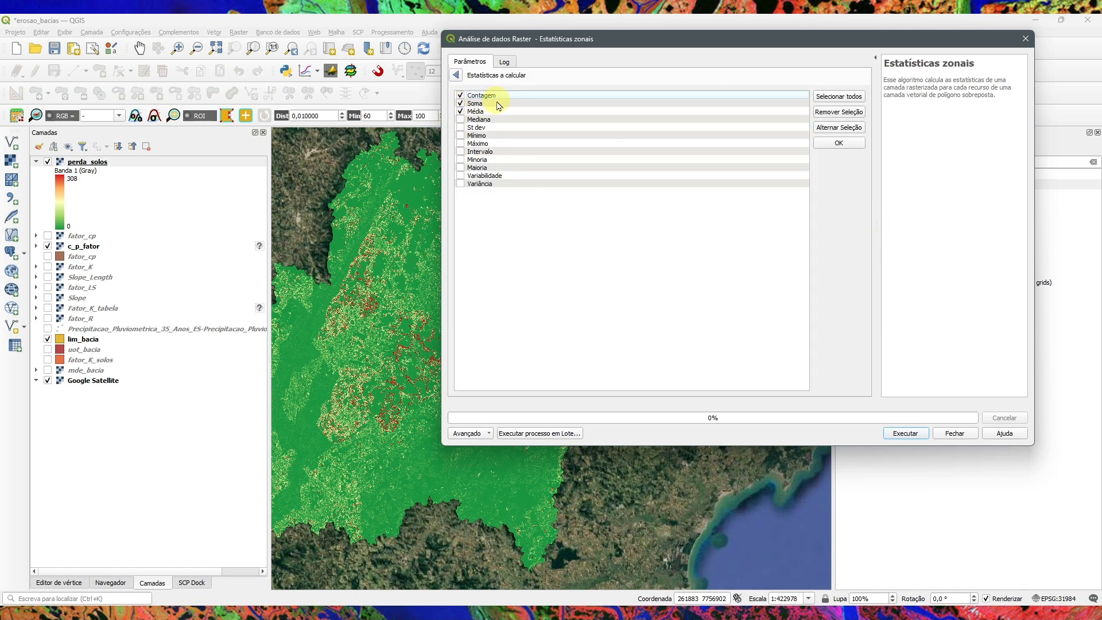
click(461, 127)
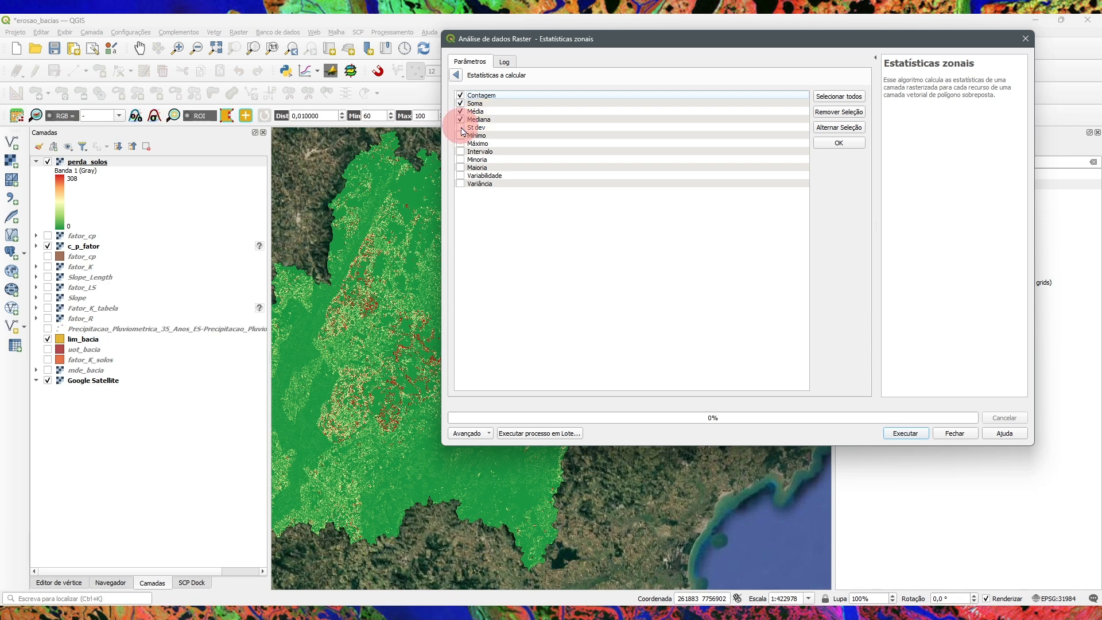
click(460, 168)
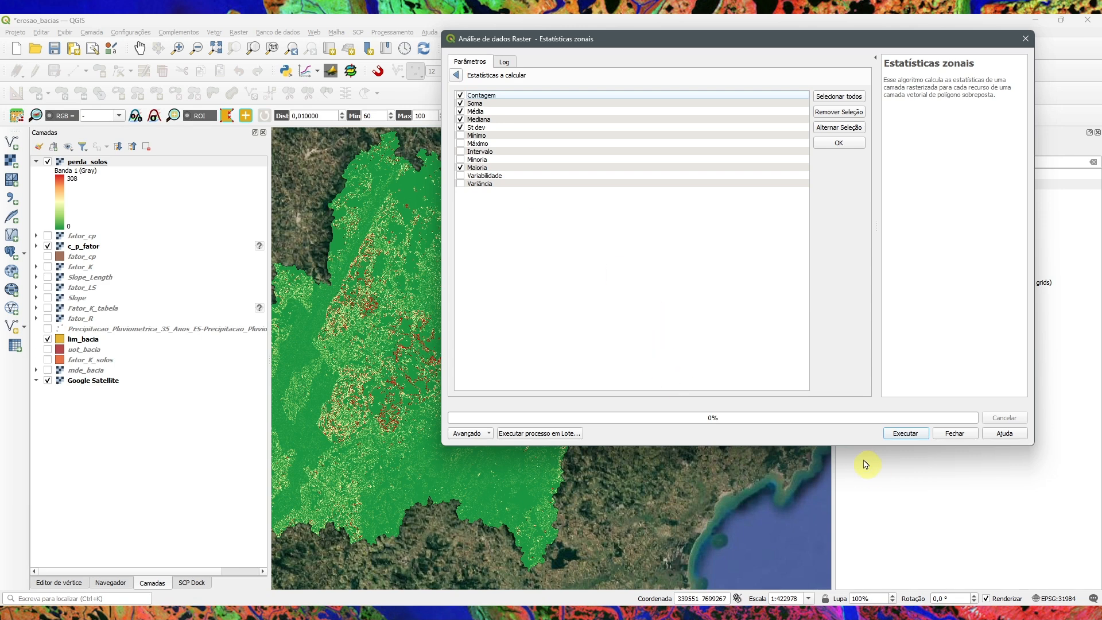
click(906, 434)
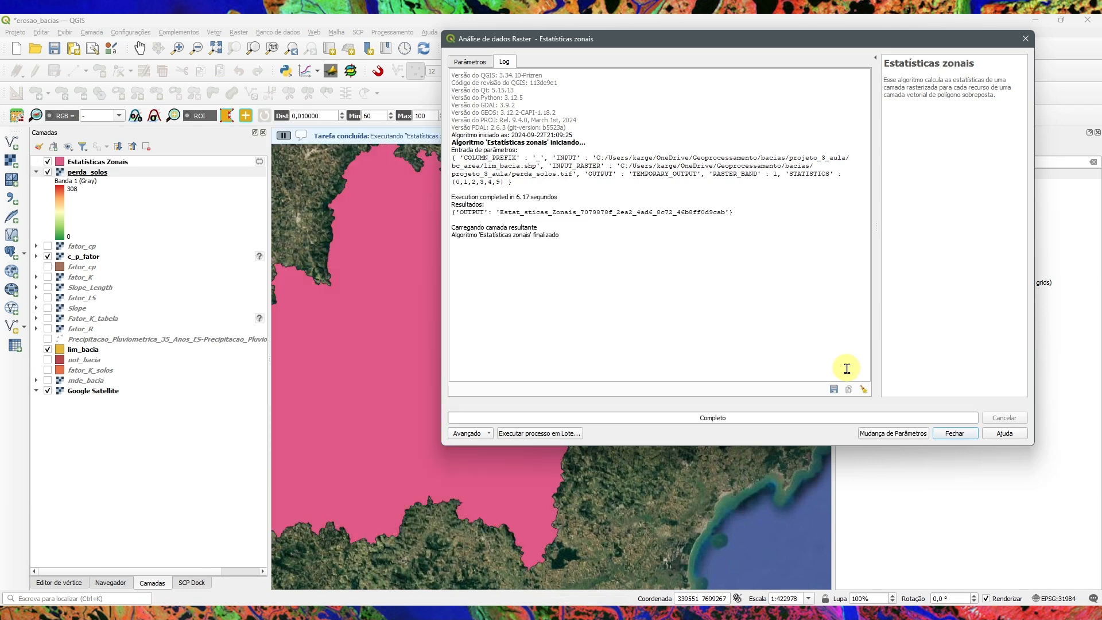
click(954, 433)
Open the attribute table of the Estatísticas Zonais layer
click(129, 161)
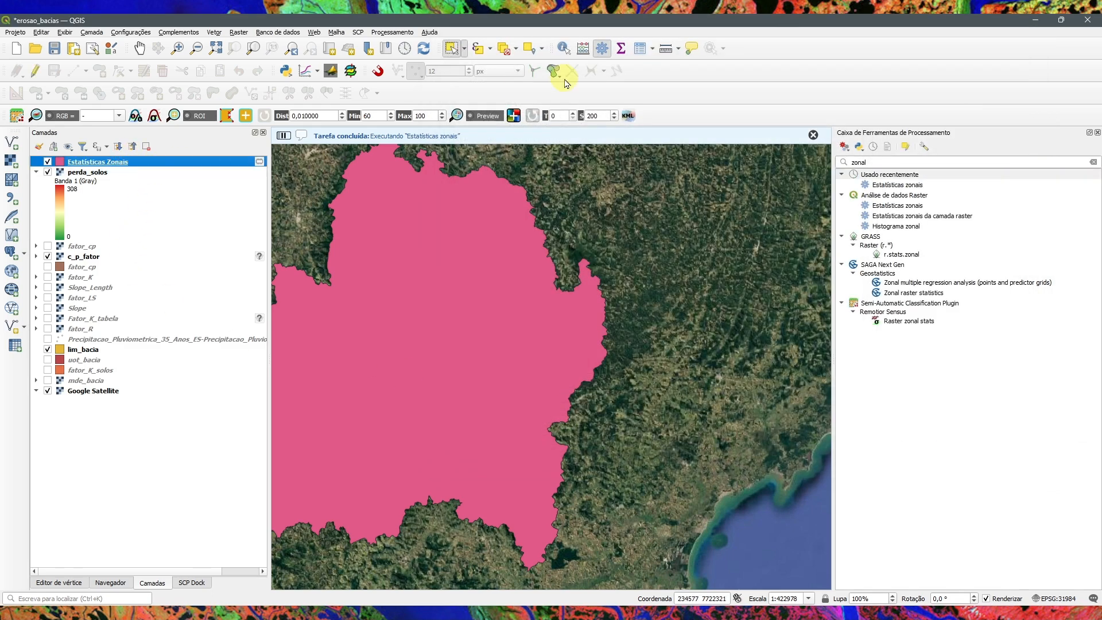
click(636, 51)
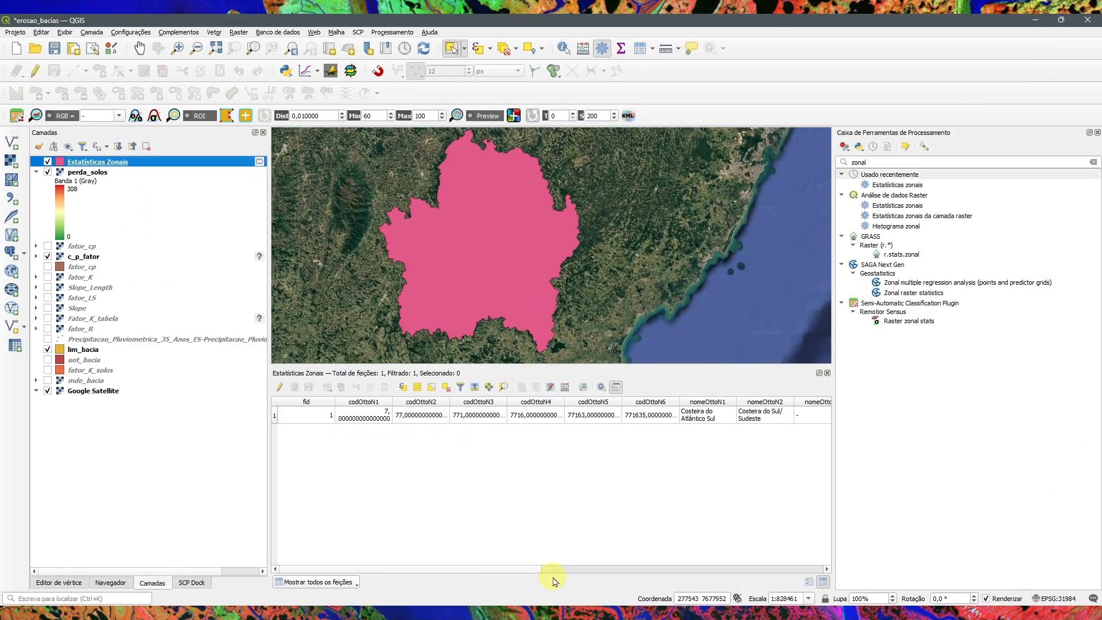
drag(471, 571, 357, 580)
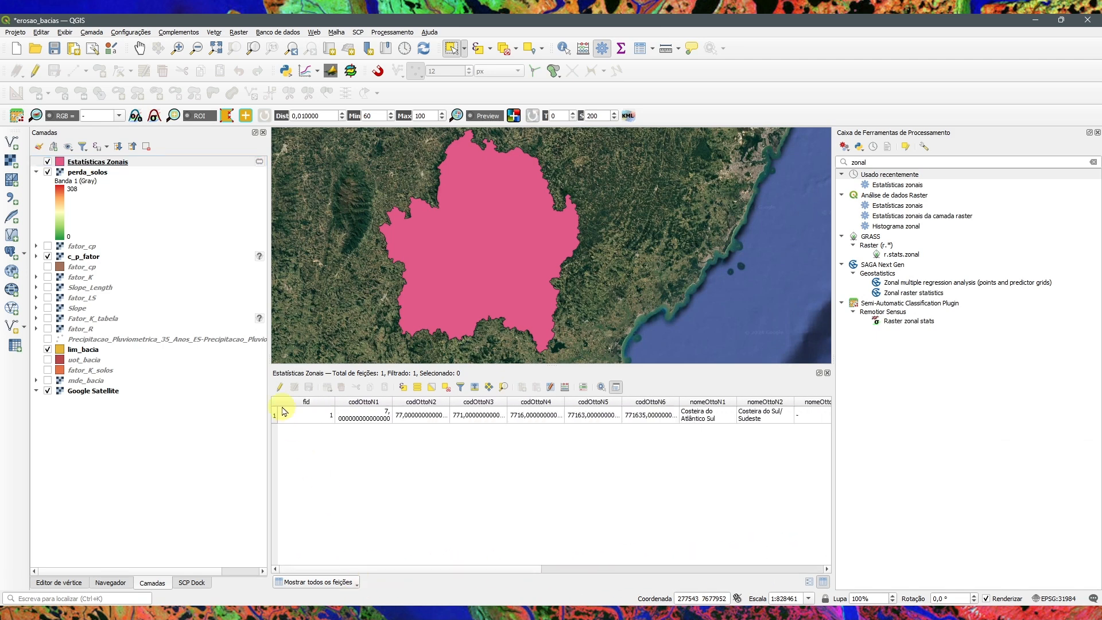
Enable editing on Estatísticas Zonais and delete the fields codOttoN1 to codOttoN6 and nomeOttoN1 to nomeOttoN3
click(280, 389)
click(537, 388)
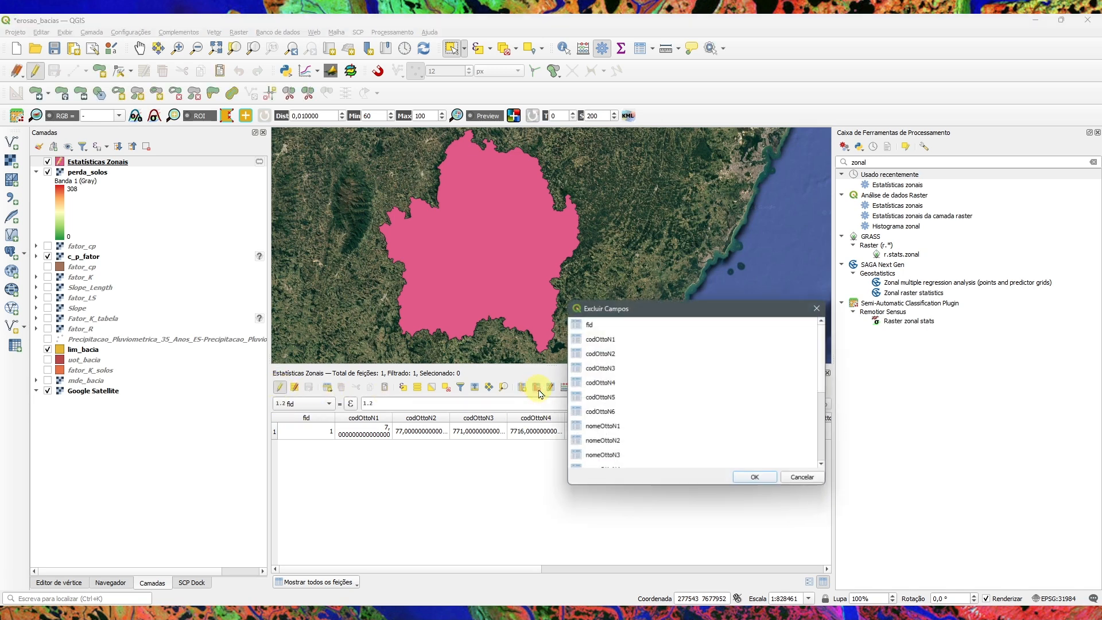
drag(597, 338, 618, 457)
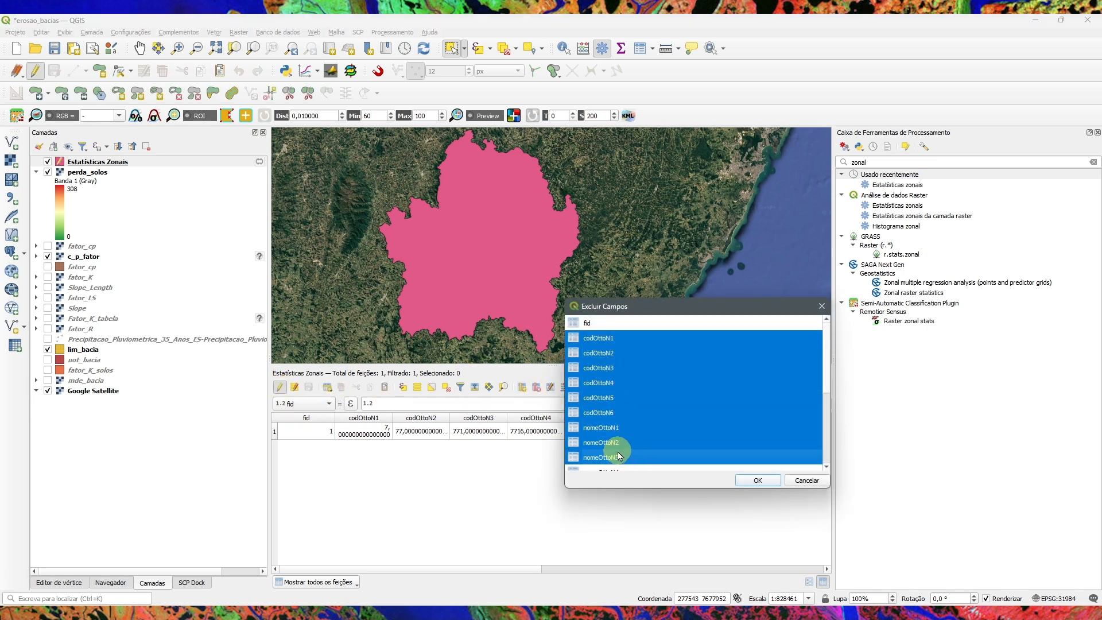
click(757, 481)
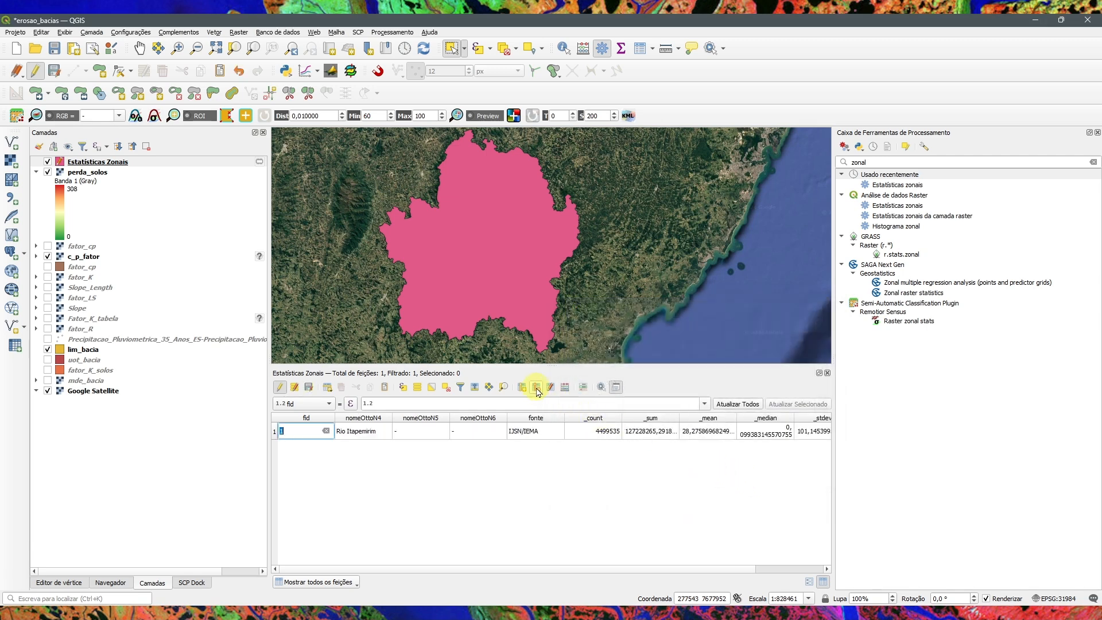
Delete the nomeOttoN4, nomeOttoN5, nomeOttoN6 and fonte fields, then save the layer edits and end editing
click(537, 388)
drag(596, 337, 623, 377)
click(745, 481)
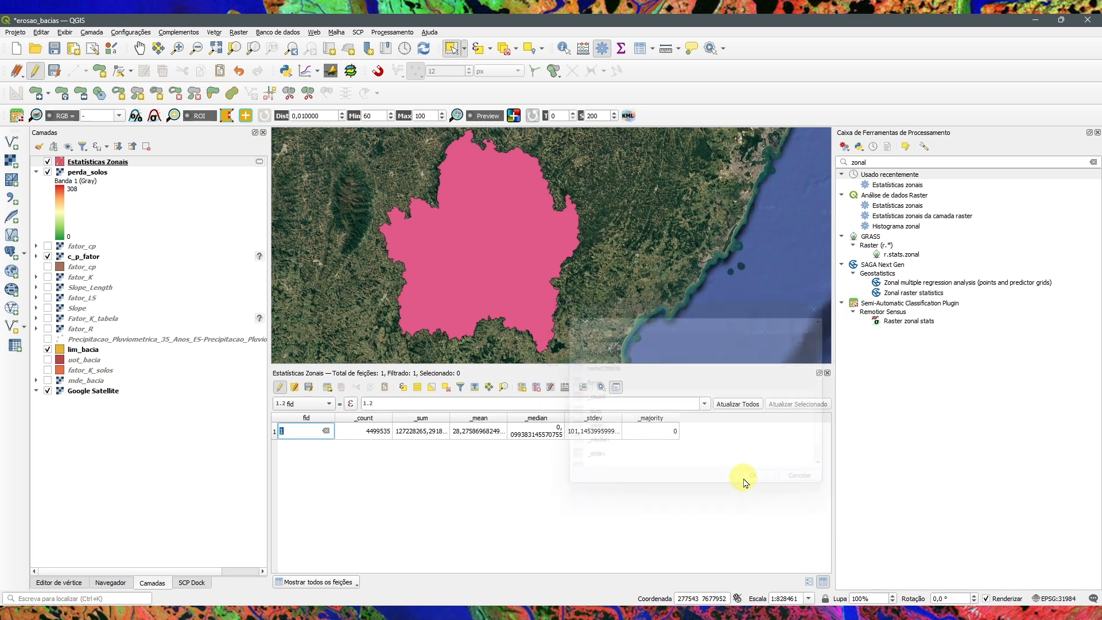
click(309, 387)
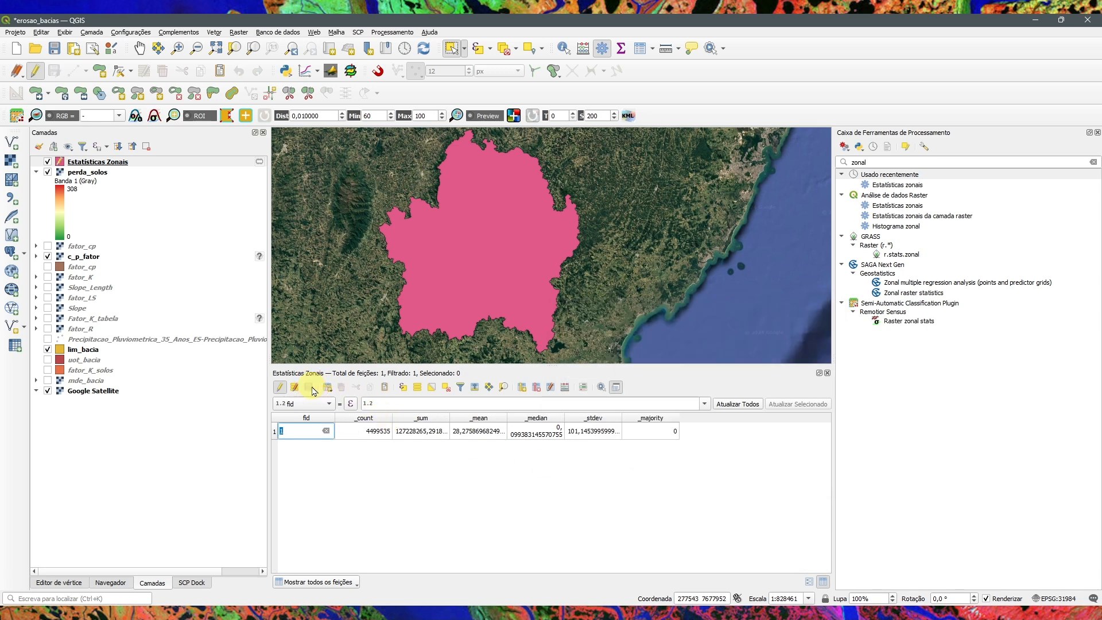
click(281, 388)
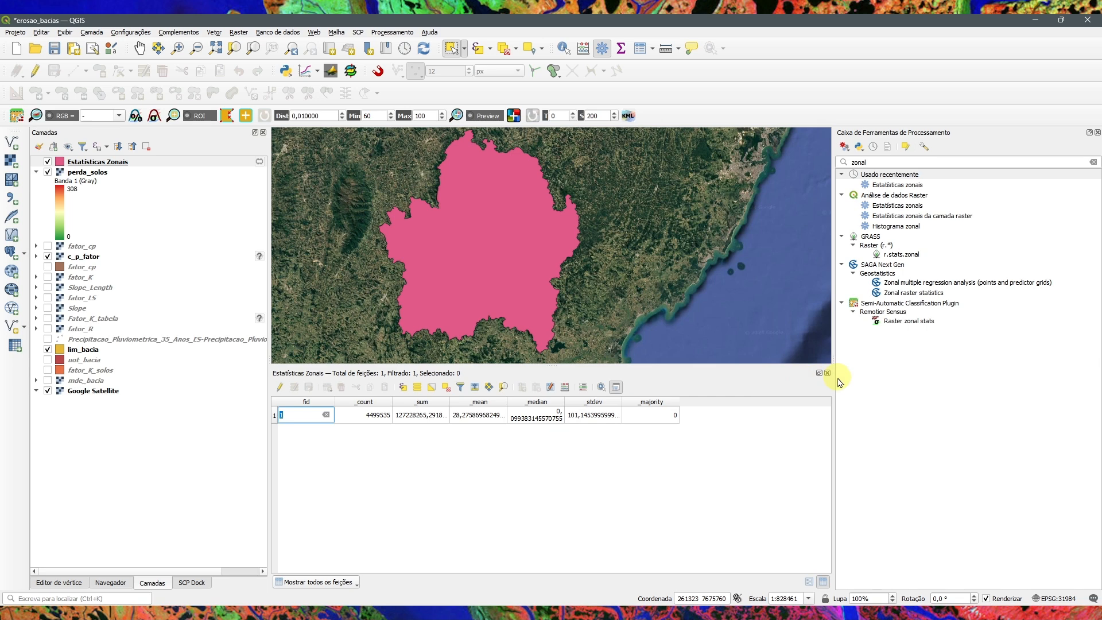
Set the fill style of the Estatísticas Zonais layer to Sem pincel so that only its outline is drawn
double_click(86, 162)
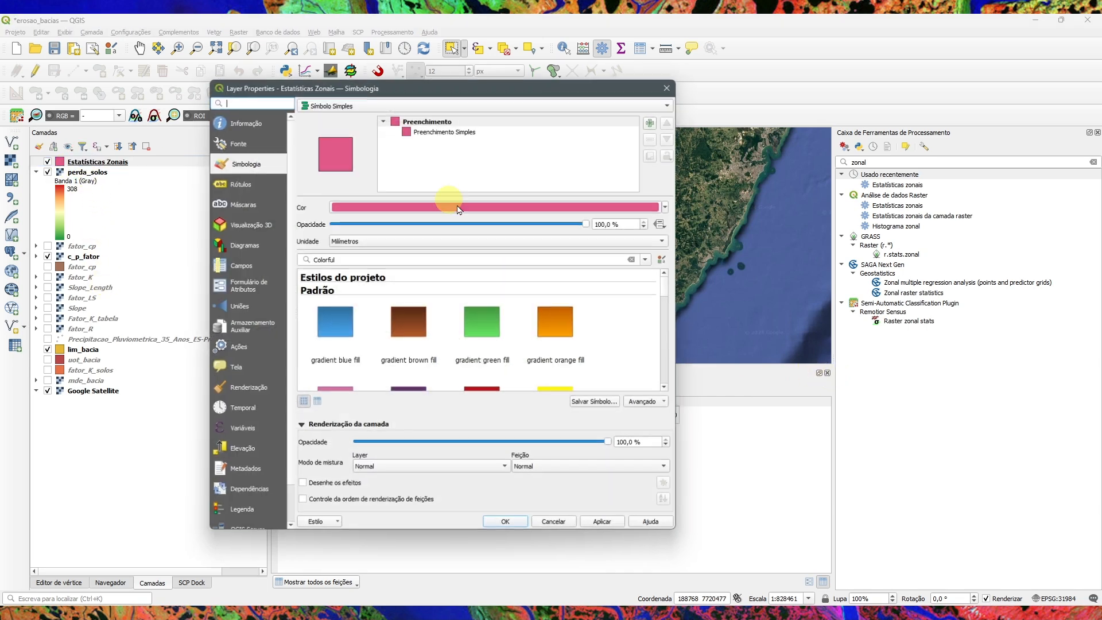
click(480, 128)
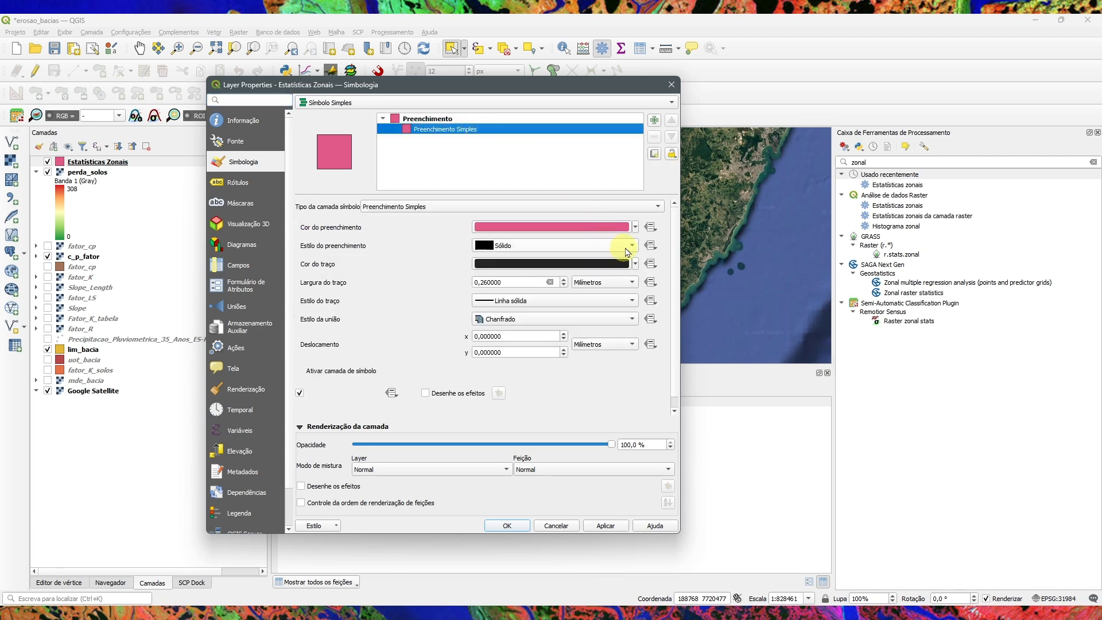
click(623, 247)
click(601, 258)
click(605, 525)
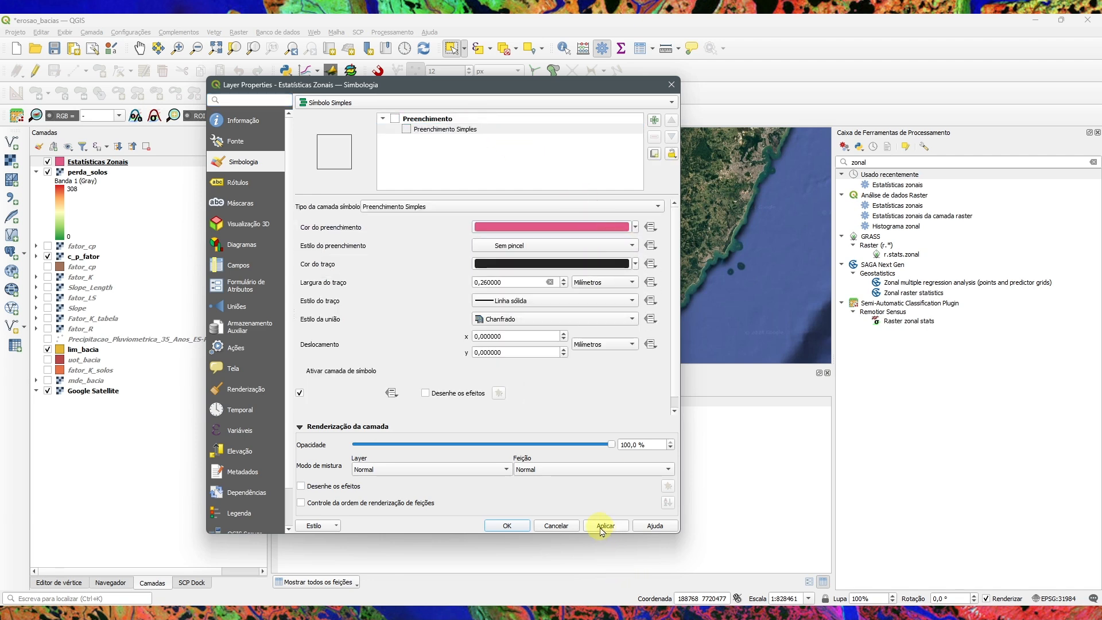
click(504, 526)
Inspect the soil-loss raster inside the basin outline and close the Estatísticas Zonais attribute table
scroll(381, 259, up, 2)
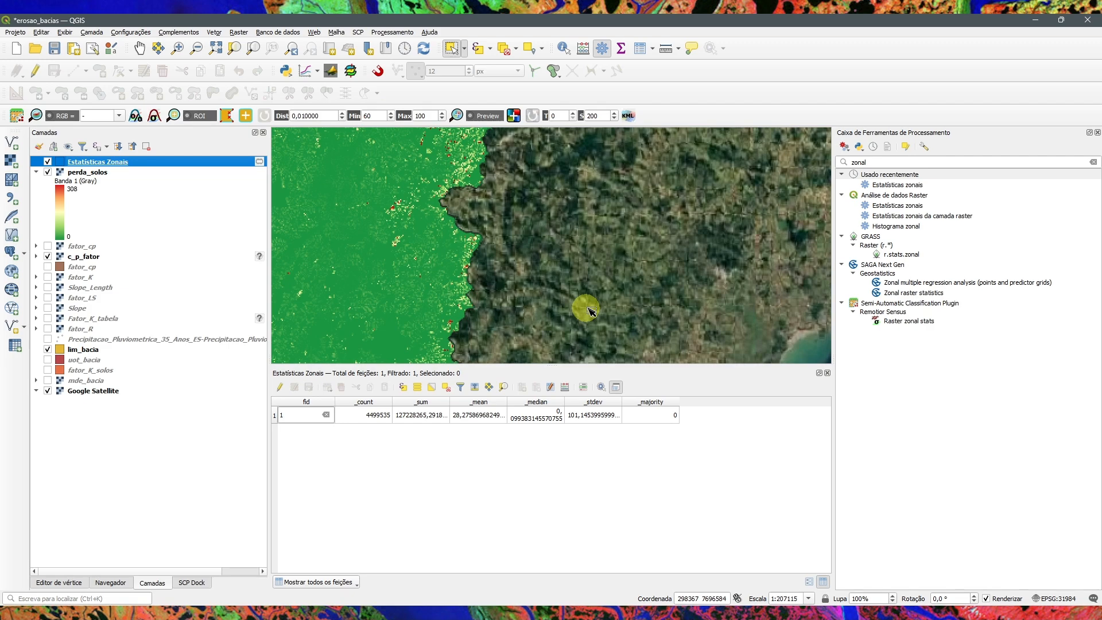
drag(329, 265, 522, 273)
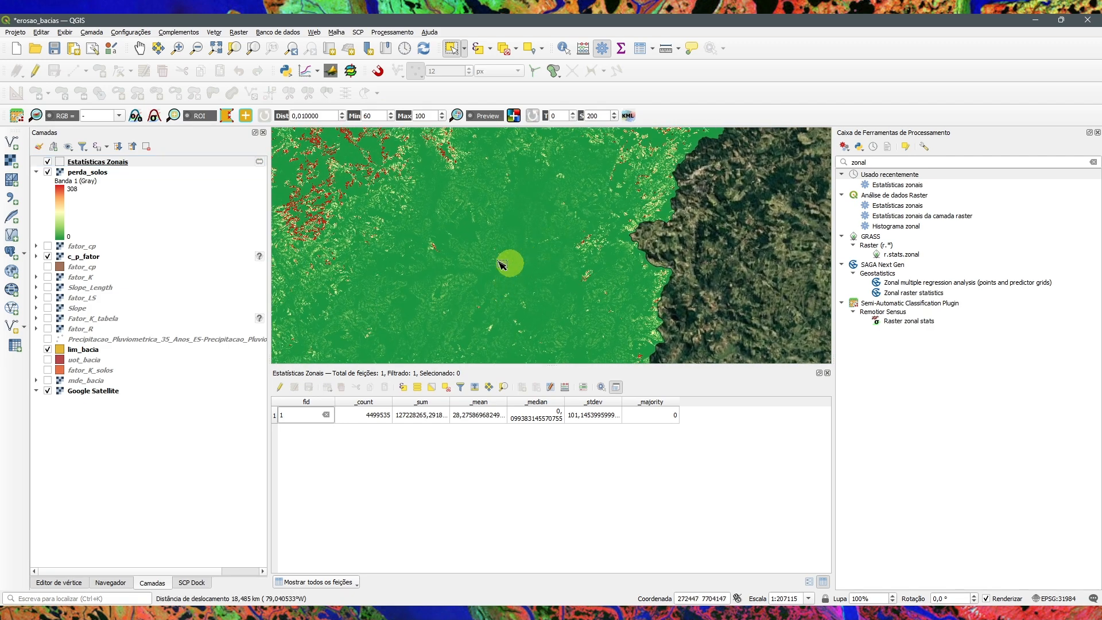
scroll(445, 275, up, 1)
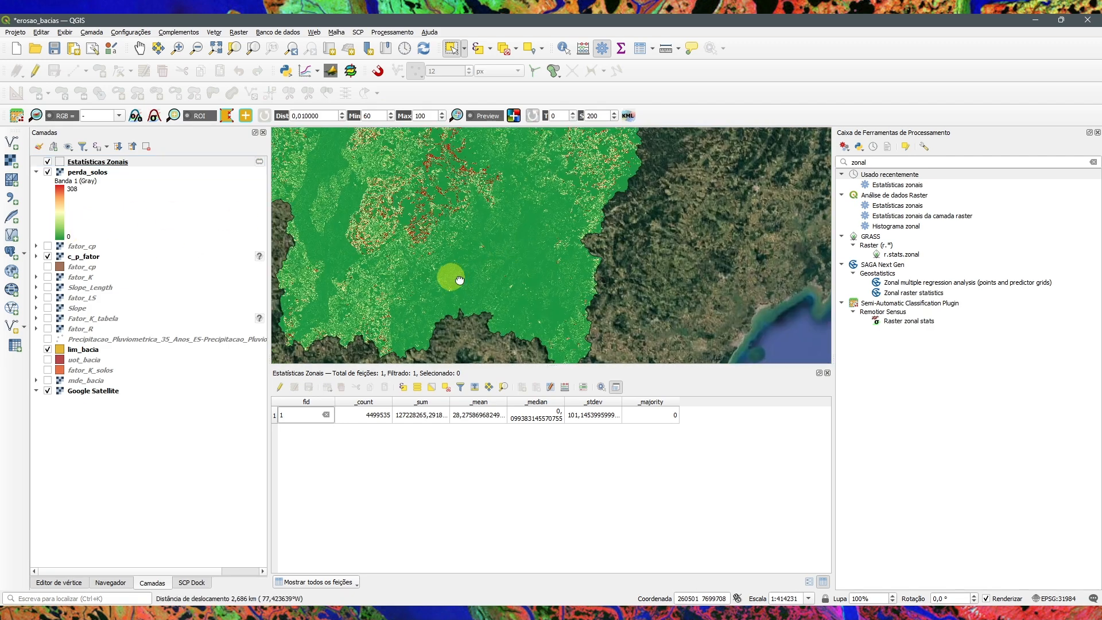
scroll(540, 256, down, 1)
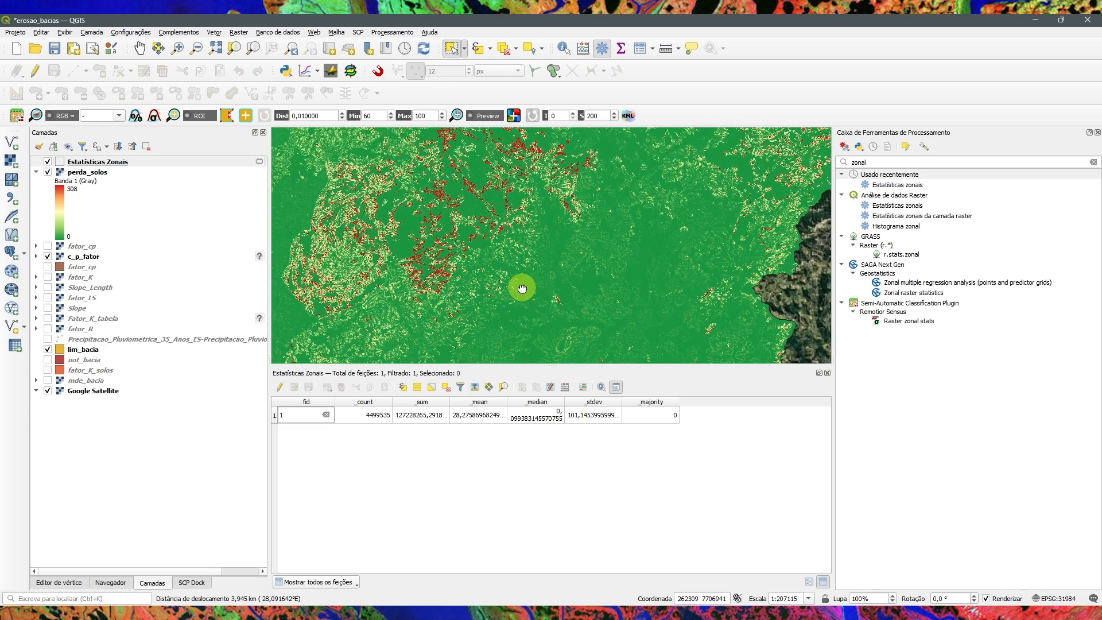
click(828, 373)
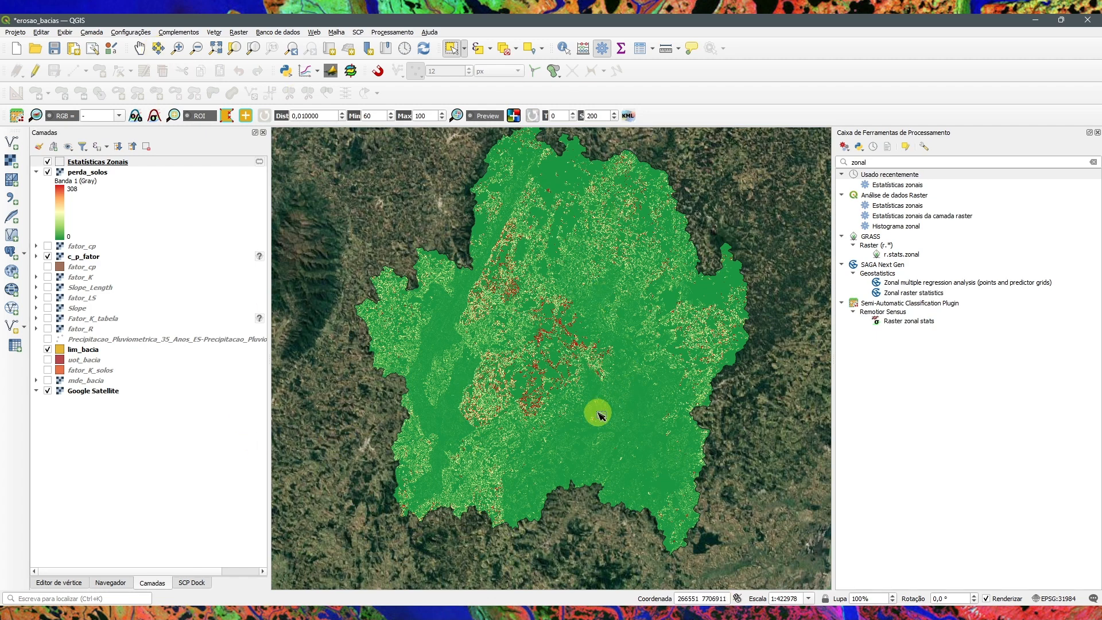
drag(583, 381, 574, 411)
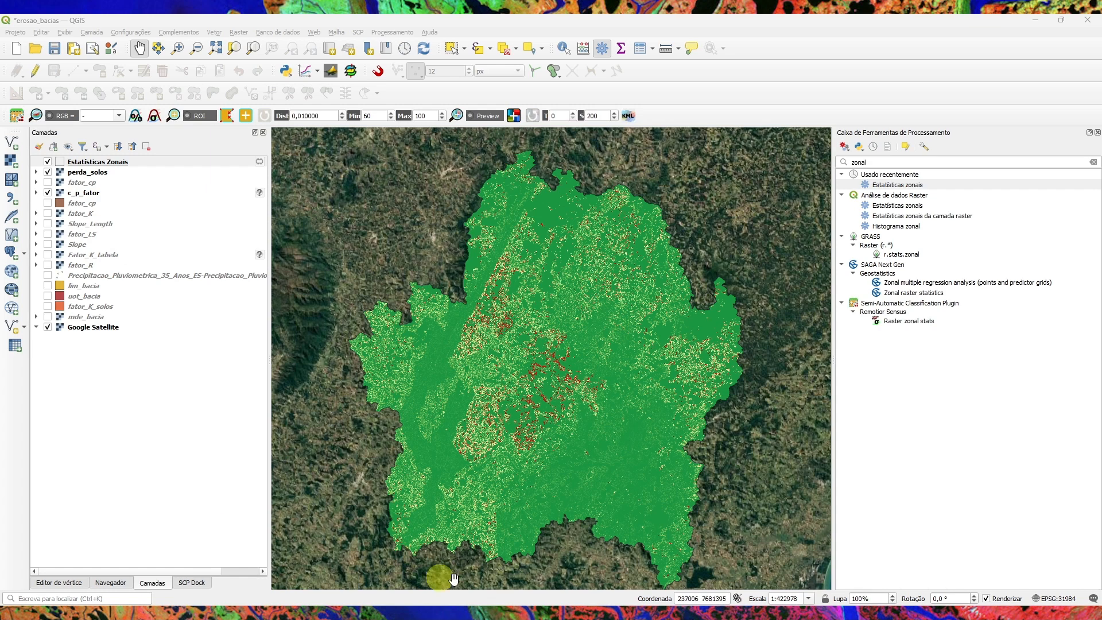
mouse_move(729, 613)
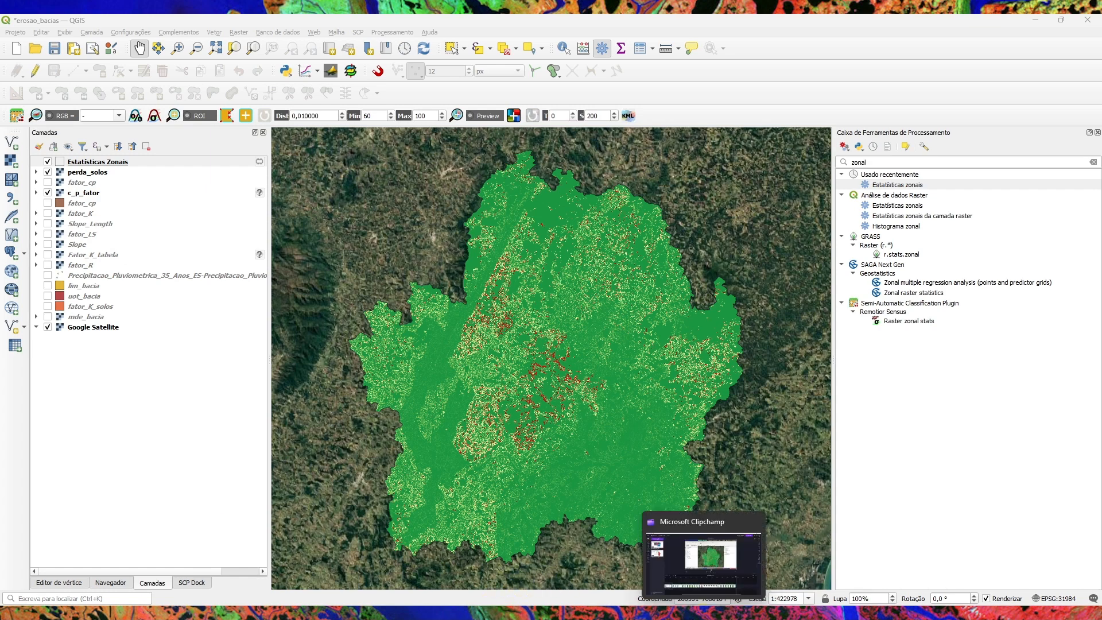